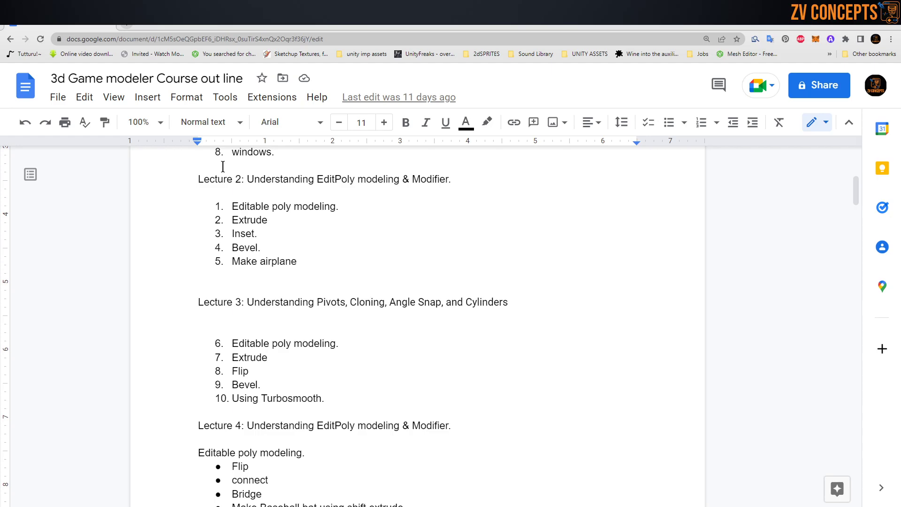
Switch from the course outline document to 3ds Max and maximize the Perspective viewport.
left_click(850, 25)
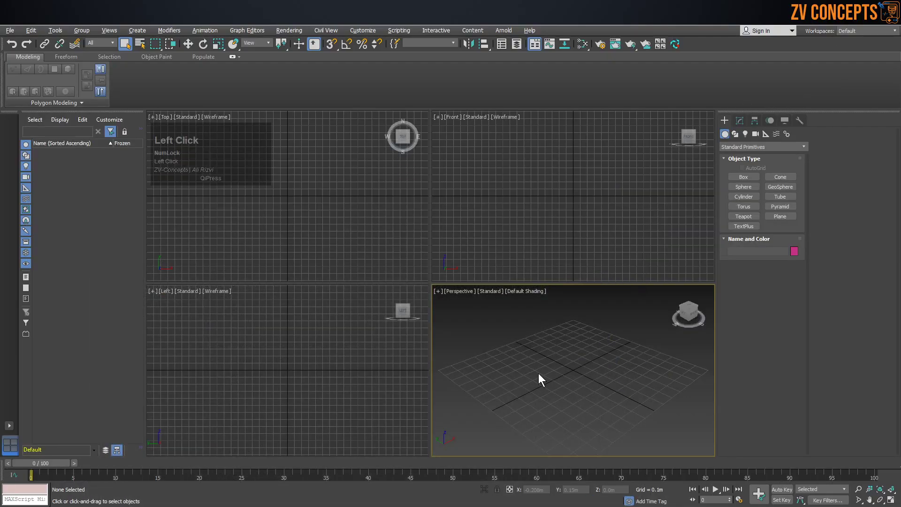
key("alt+w")
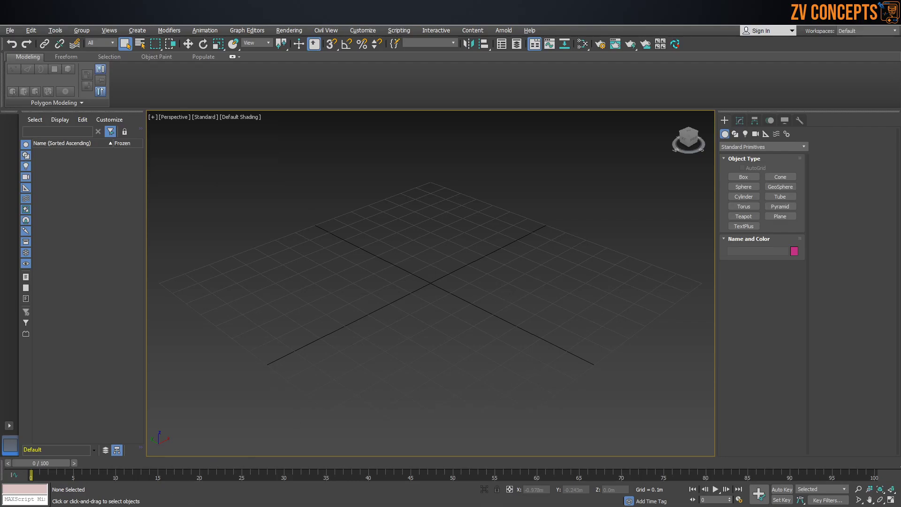
left_click(181, 505)
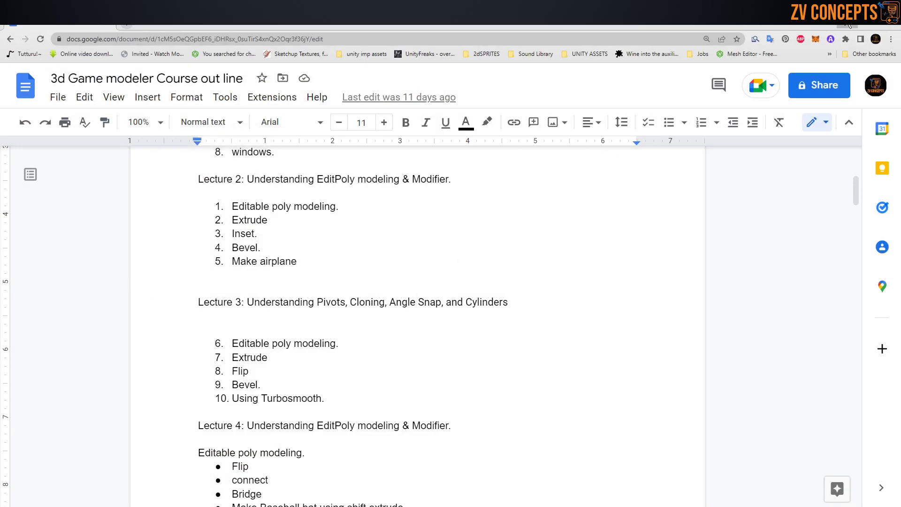
left_click(848, 23)
Create a box about 0.218 m long, 0.171 m wide and 0.218 m high at the centre of the grid, and activate the Move tool.
left_click(746, 176)
left_click_drag(429, 265, 437, 303)
left_click(456, 249)
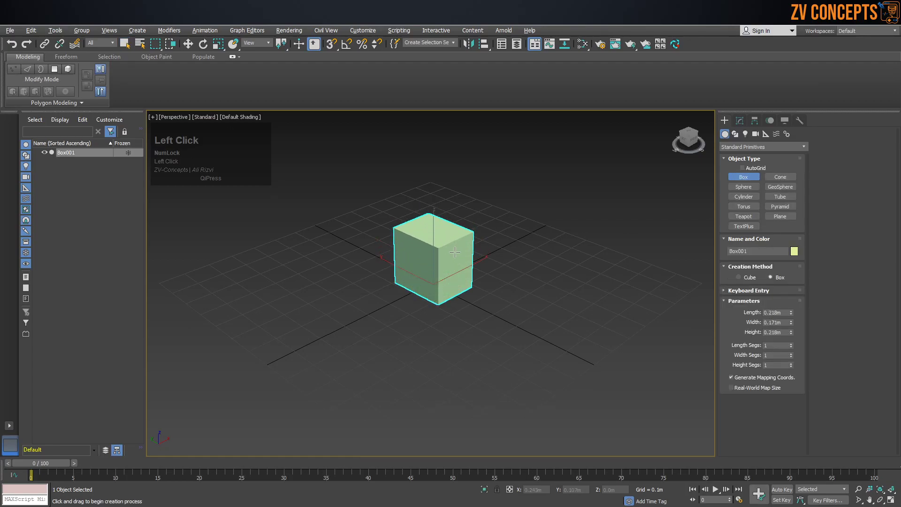
key("w")
middle_click_drag(456, 263, 453, 258, "alt")
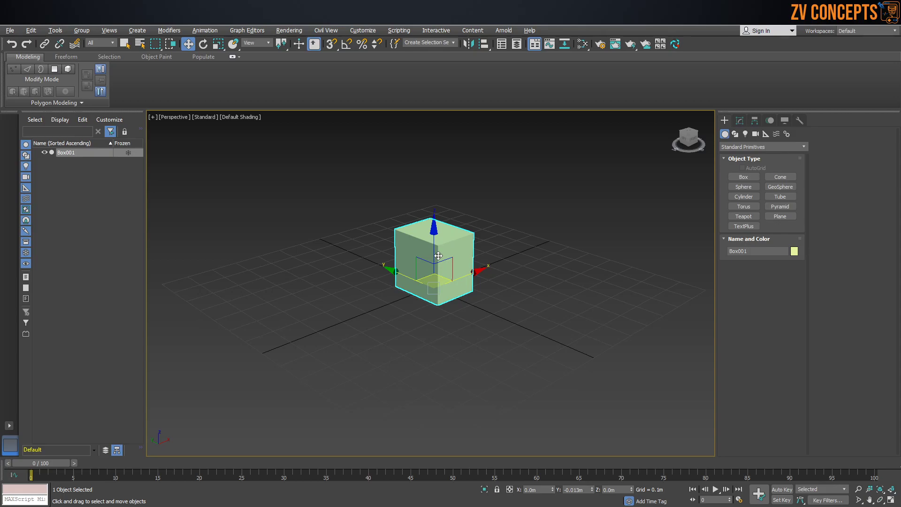
scroll(438, 255, "up", 2)
scroll(438, 255, "down", 2)
mouse_move(450, 289)
middle_mouse_down("alt")
mouse_move(434, 195)
mouse_move(441, 300)
middle_mouse_up("alt")
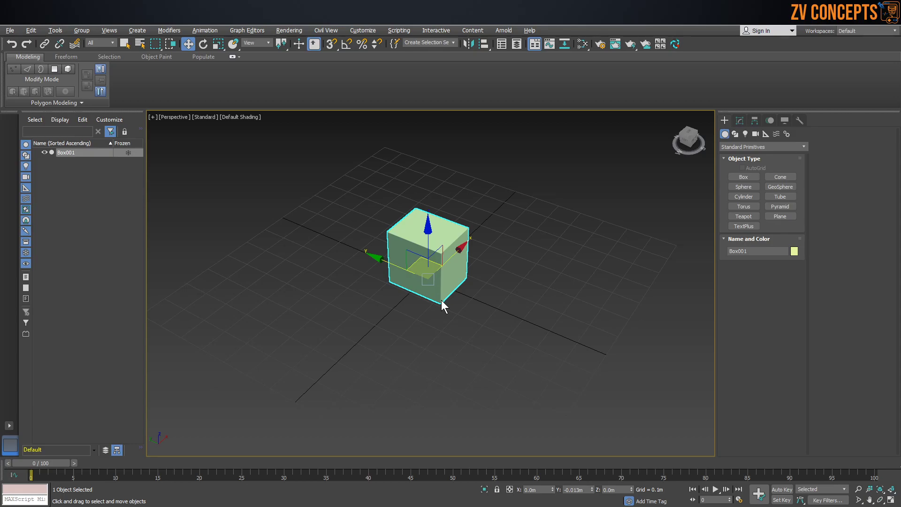
scroll(441, 299, "up", 5)
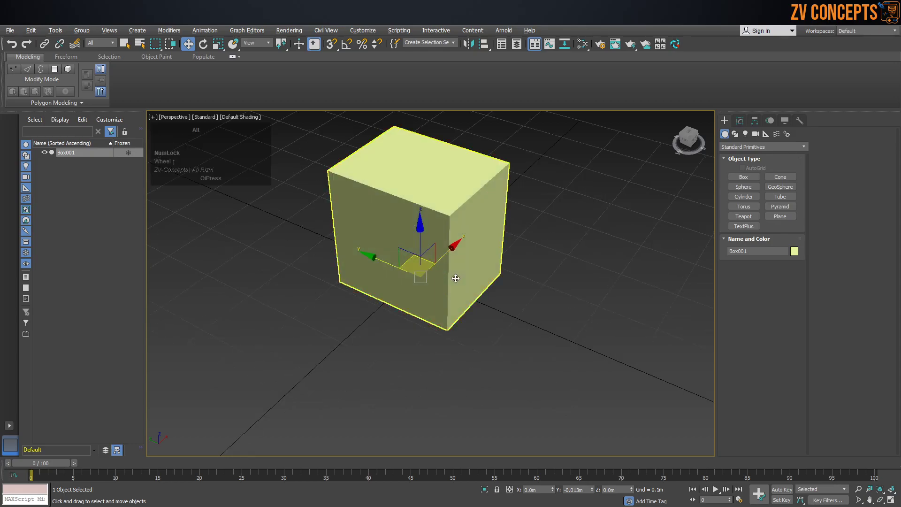
Rotate the box about its vertical axis, and tilt it freely around its other axes.
left_click(203, 45)
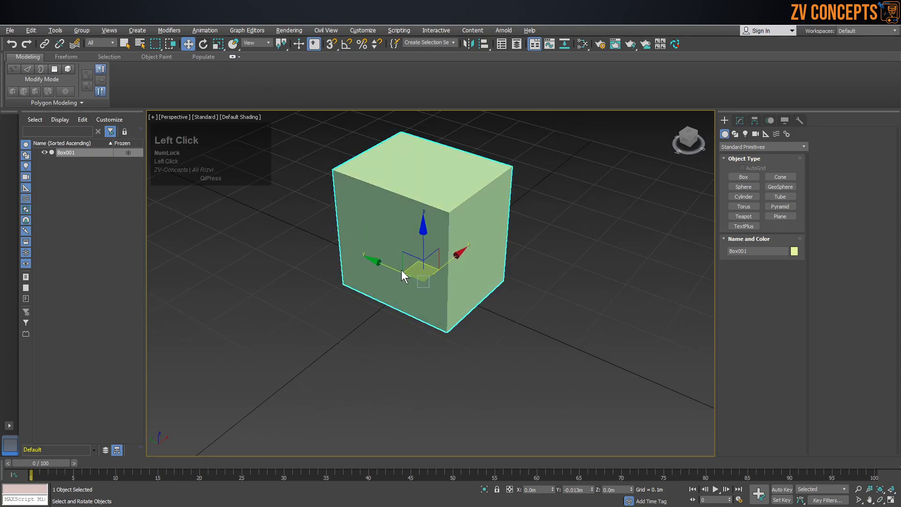
left_click(204, 44)
scroll(444, 302, "up", 1)
scroll(443, 302, "down", 1)
scroll(443, 303, "down", 3)
middle_click_drag(443, 303, 449, 283, "alt")
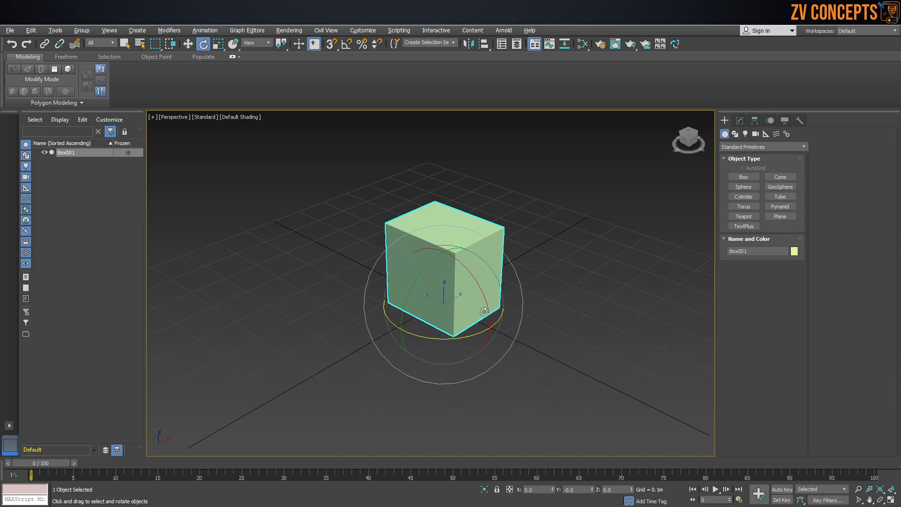
left_click_drag(470, 335, 341, 257)
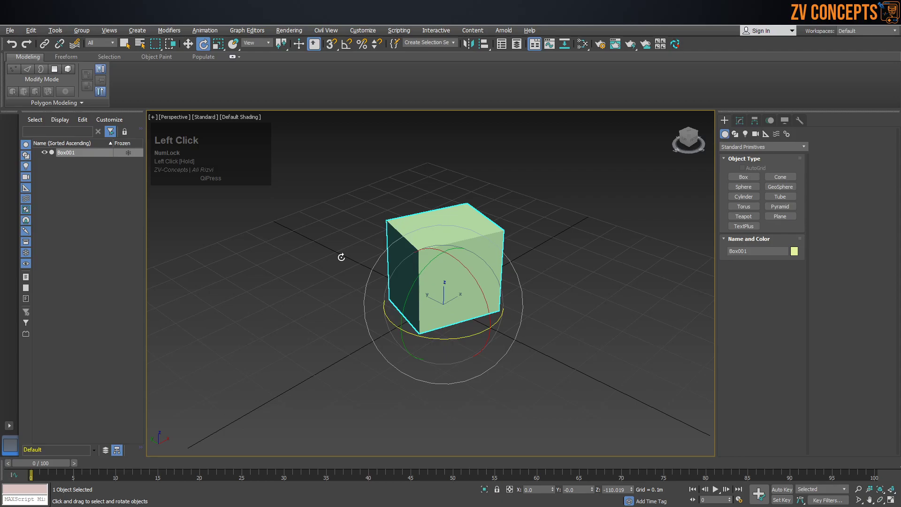
left_click_drag(419, 278, 488, 291)
left_click_drag(470, 328, 593, 297)
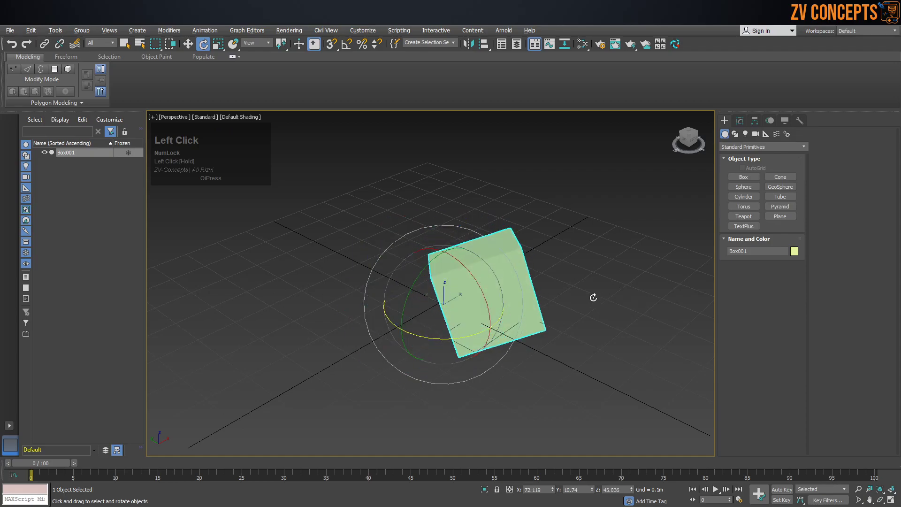
Undo all the rotations made to the box.
key("ctrl+z")
key("ctrl+z")
key("ctrl+z")
key("ctrl+z")
key("ctrl+z")
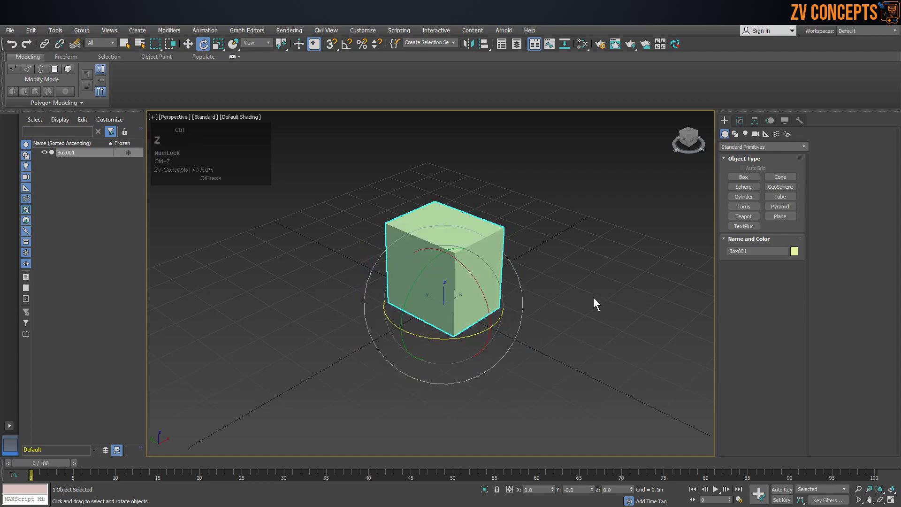
Create a thin upright door-shaped box about 0.028 m wide and 0.631 m high, with its length set to 0.439 m.
left_click(742, 177)
left_click_drag(402, 255, 561, 328)
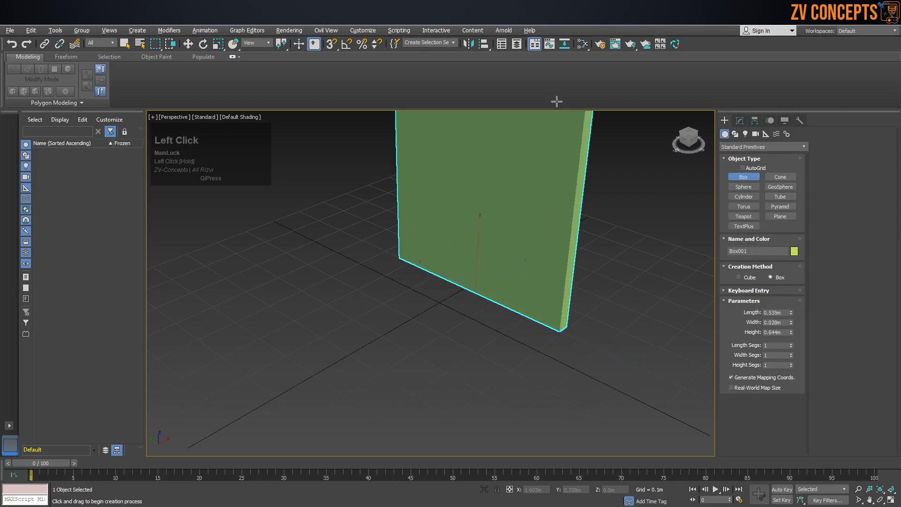
left_click(555, 101)
middle_click_drag(555, 115, 479, 327)
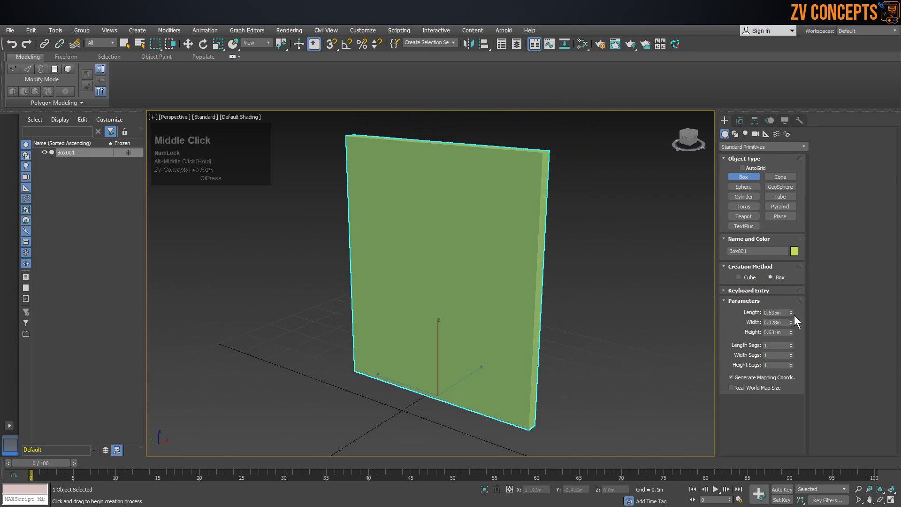
mouse_move(791, 321)
left_mouse_down()
mouse_move(790, 307)
mouse_move(792, 321)
left_mouse_up()
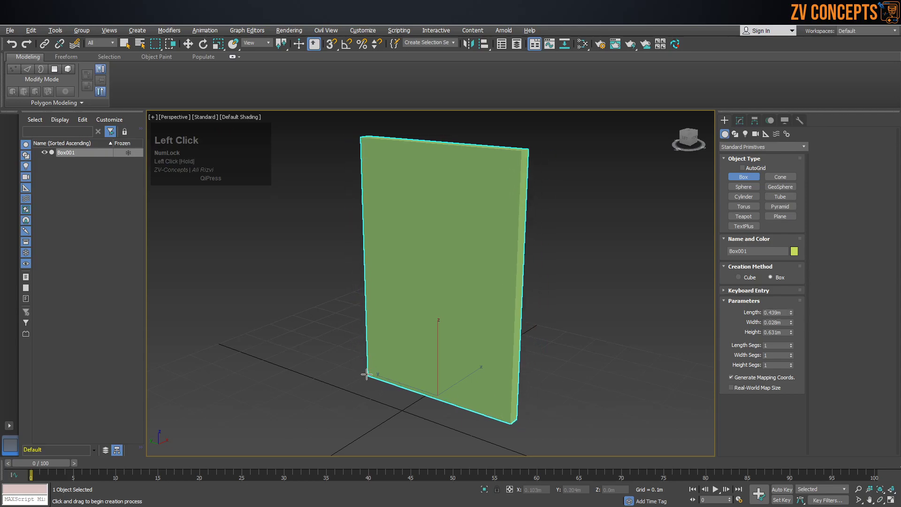
Try rotating the door-shaped box about -76 degrees around its vertical axis, and undo the rotation.
left_click(203, 44)
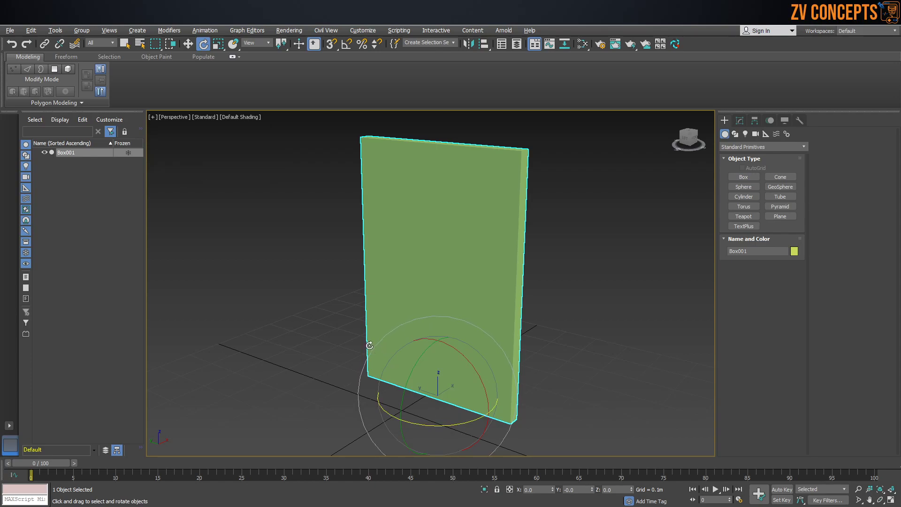
left_click_drag(464, 423, 384, 373)
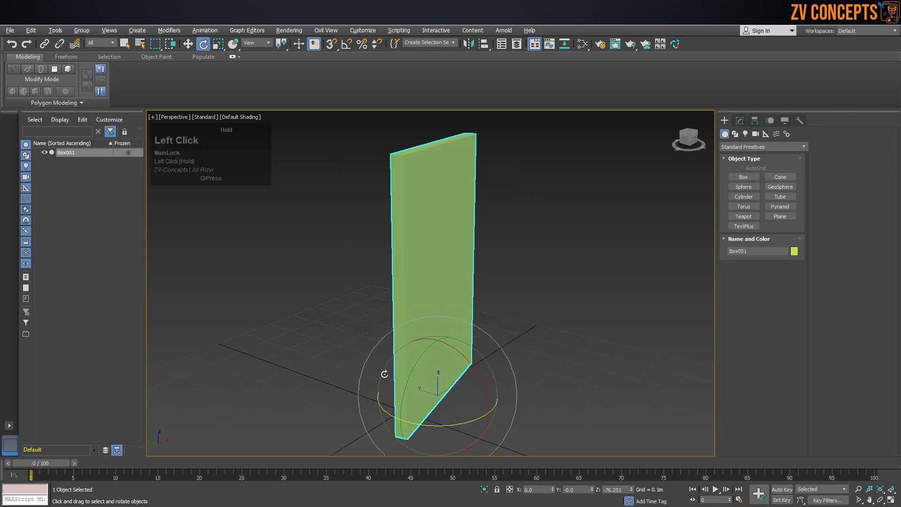
key("ctrl+z")
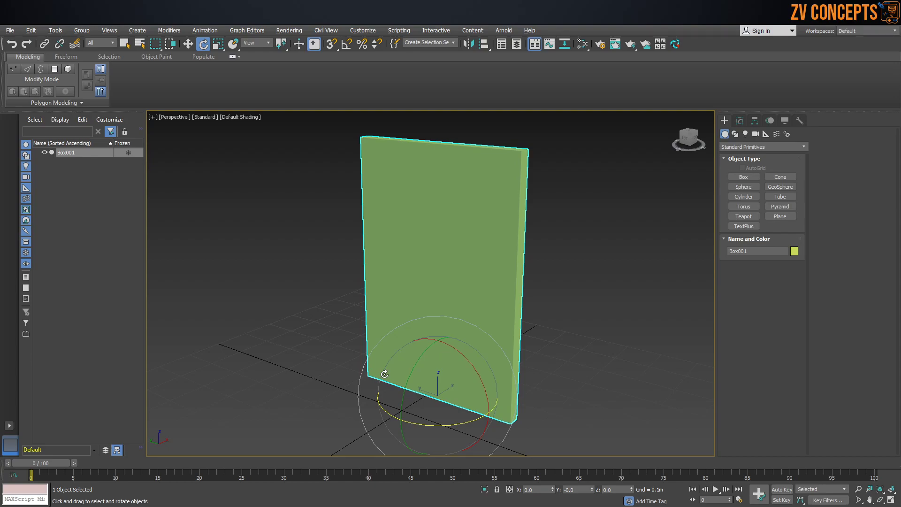
left_click(568, 149)
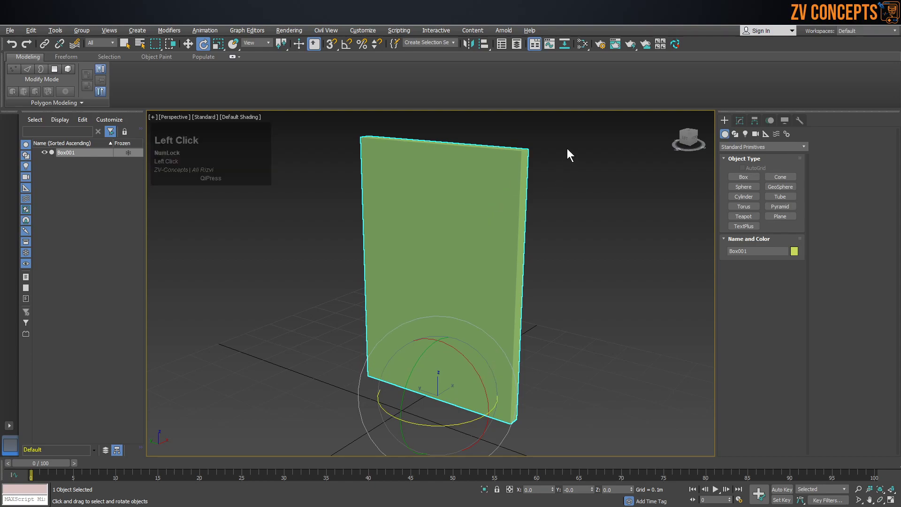
left_click(461, 181)
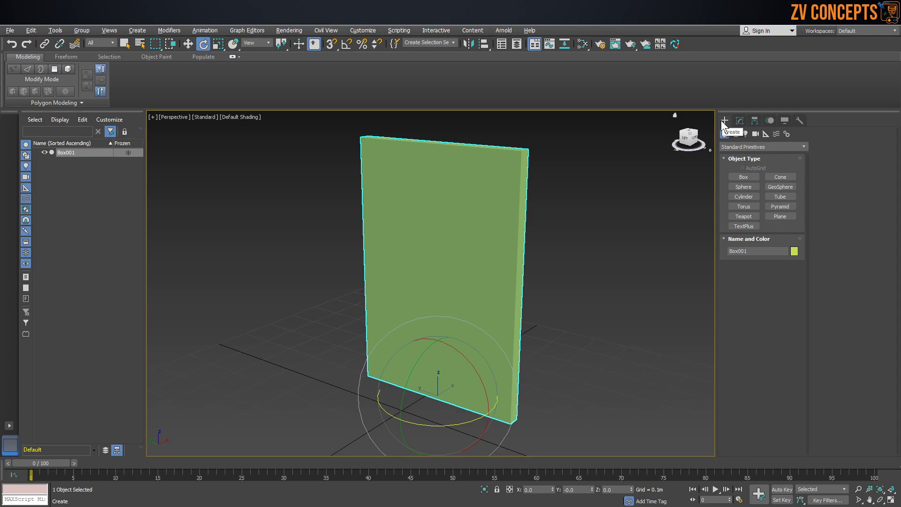
Open the pivot adjustment settings for the door-shaped box and enable Affect Pivot Only.
left_click(737, 120)
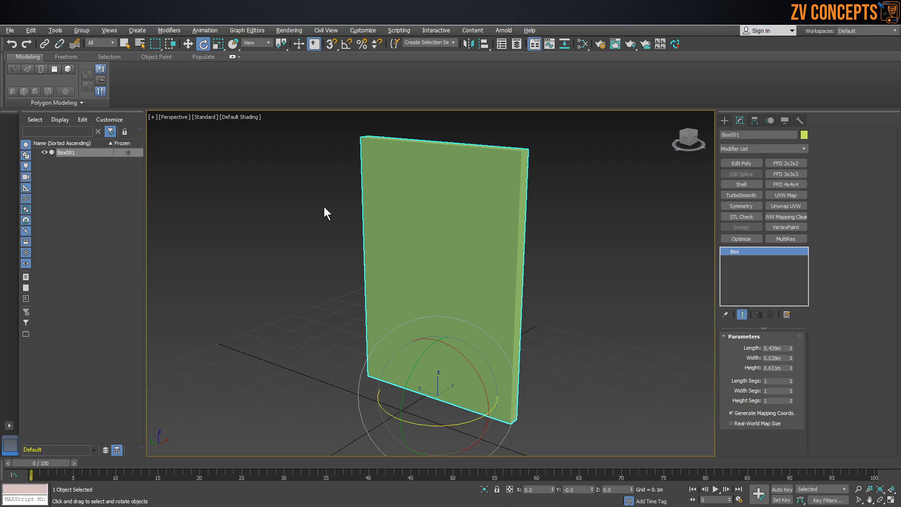
left_click(754, 121)
middle_click_drag(615, 217, 570, 217)
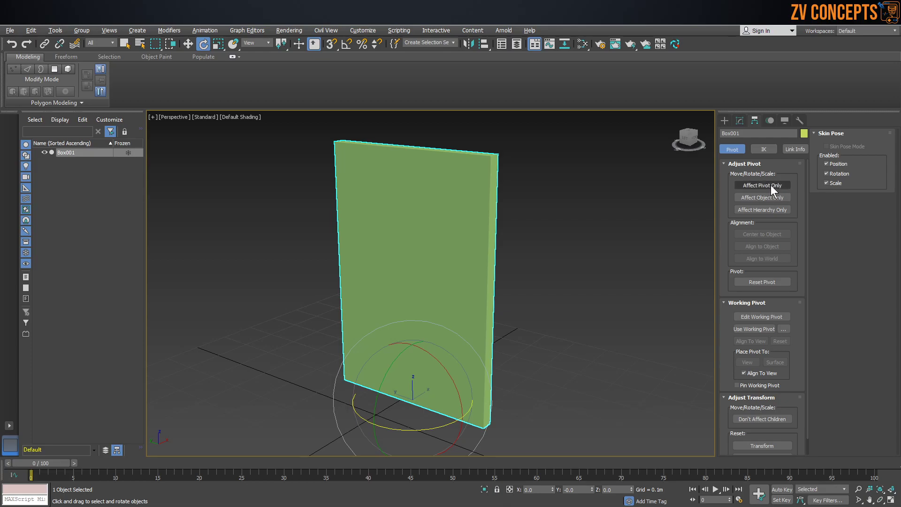
middle_click_drag(563, 342, 489, 374)
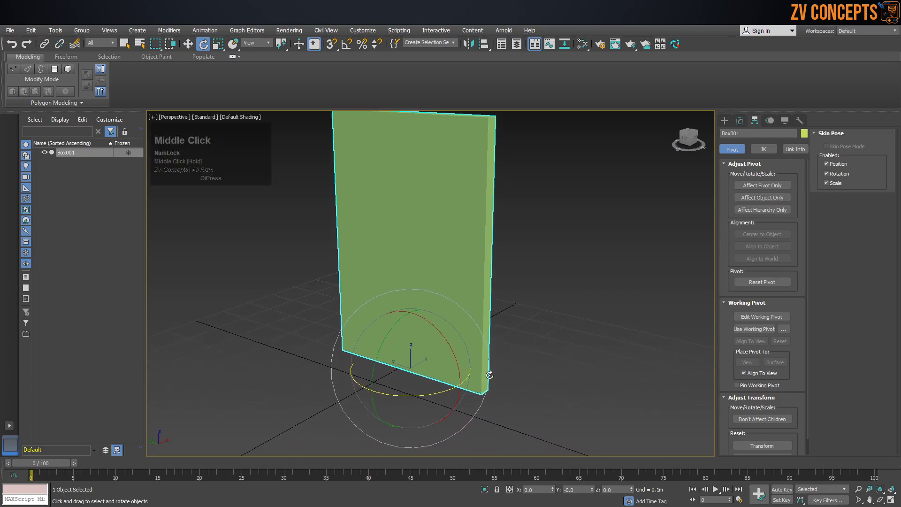
left_click(771, 186)
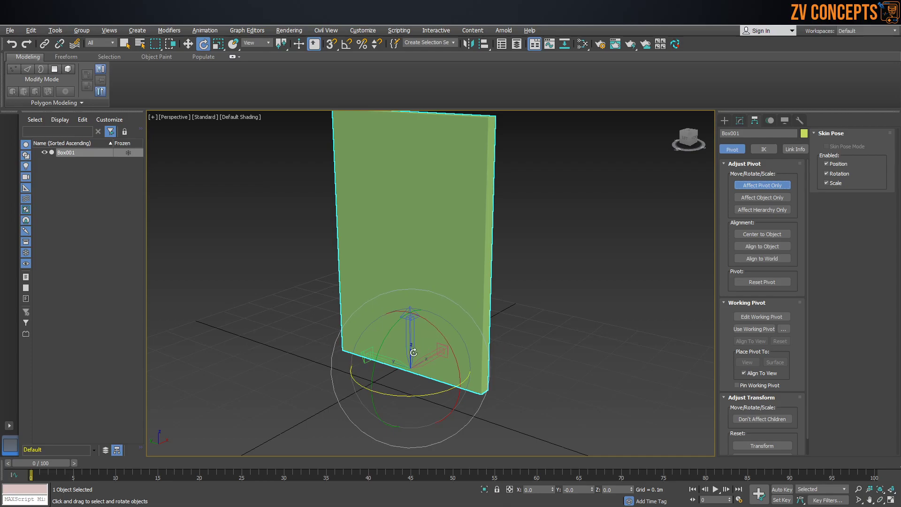
Try rotating and scaling the pivot on its own, undoing each attempt.
left_click_drag(415, 394, 548, 399)
key("ctrl+z")
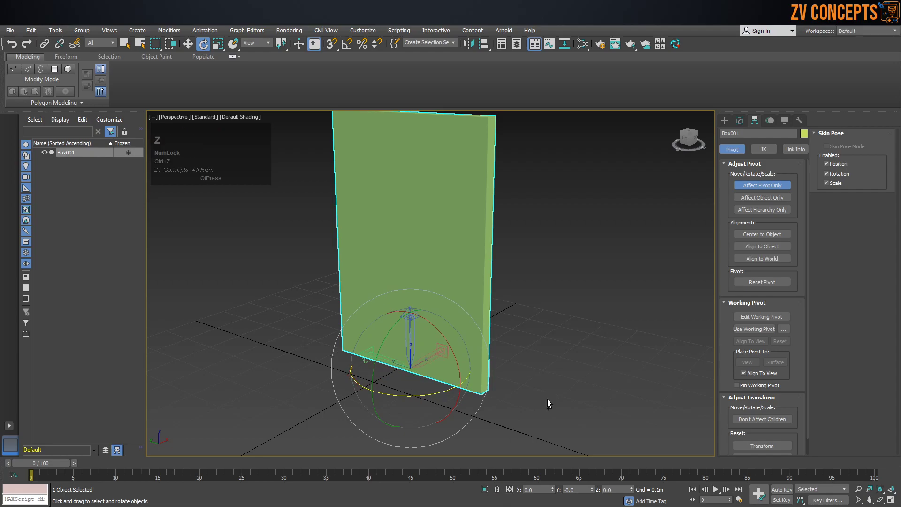
key("r")
left_click_drag(412, 364, 414, 372)
key("ctrl+z")
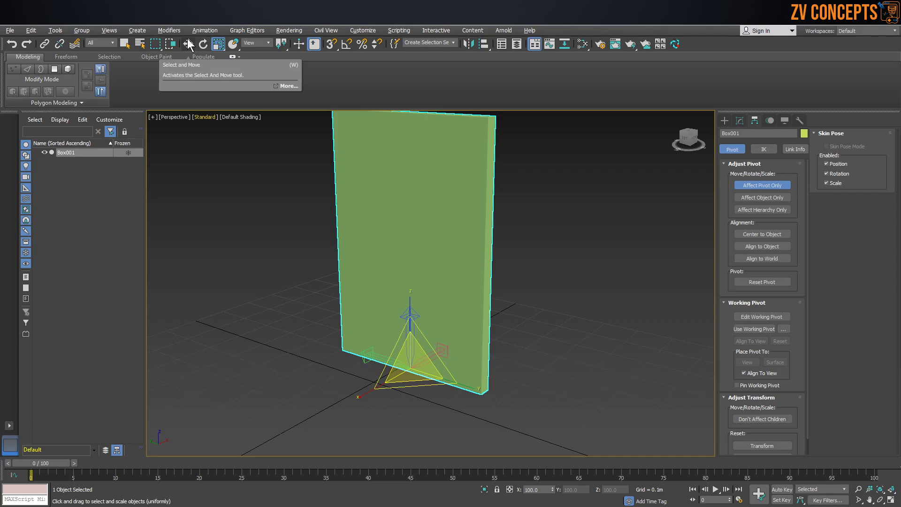
Move the pivot along the Y axis to the box's near lower corner, at Y about -0.244 m, keeping Affect Pivot Only enabled.
left_click(189, 41)
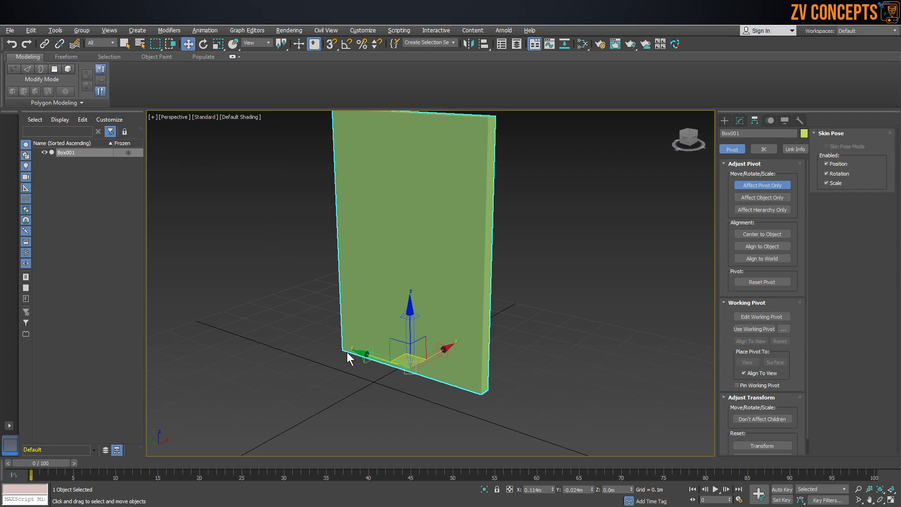
left_click_drag(357, 351, 434, 369)
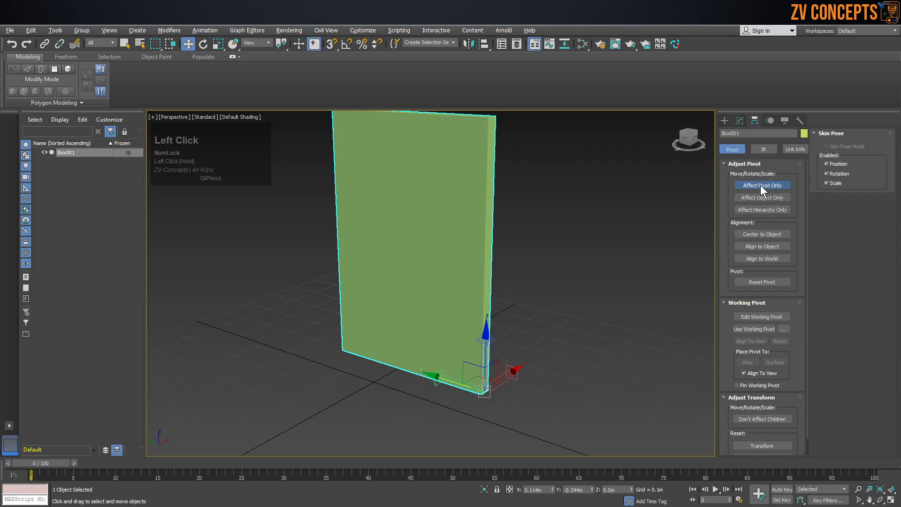
left_click(760, 184)
left_click(750, 184)
Try moving the pivot about 0.24 m back along Y towards the box's middle, and undo the move.
left_click_drag(453, 378, 369, 282)
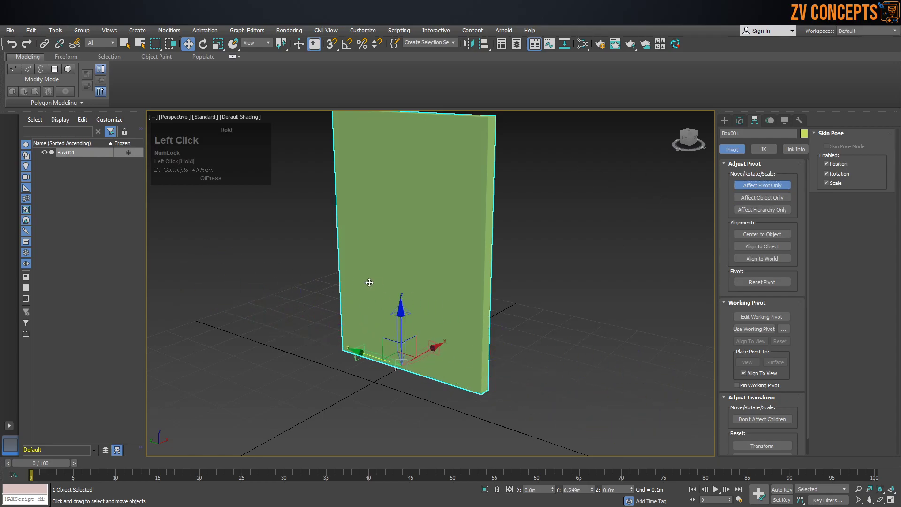
key("ctrl+z")
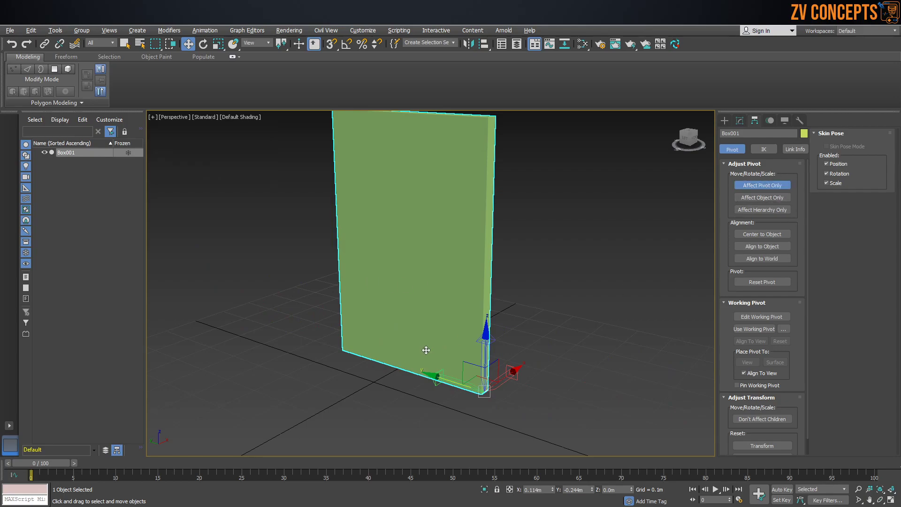
left_click(449, 382)
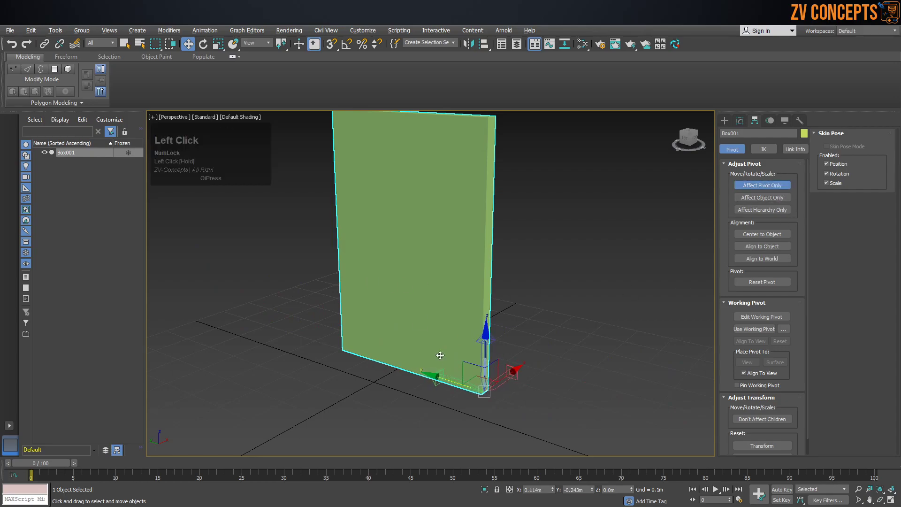
Turn off Affect Pivot Only, test-rotate the box about 11 degrees around its corner pivot, and undo the rotation.
left_click(208, 43)
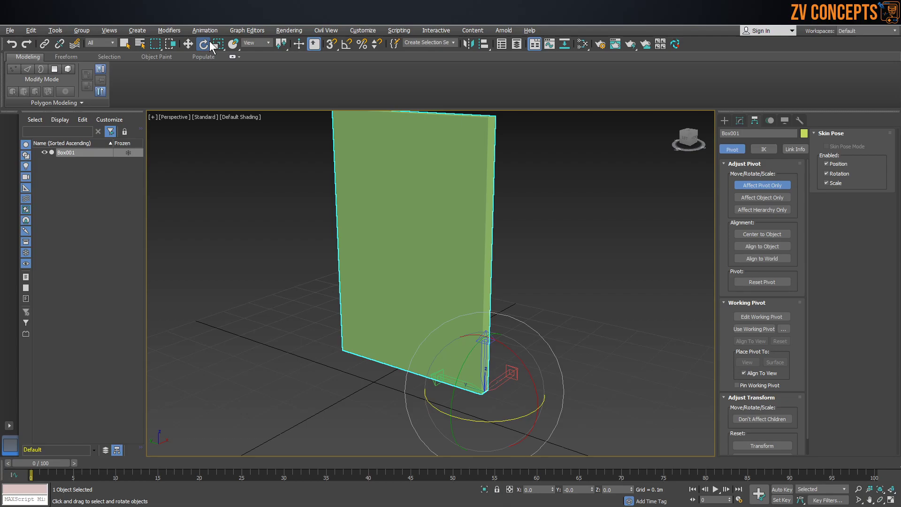
left_click(762, 186)
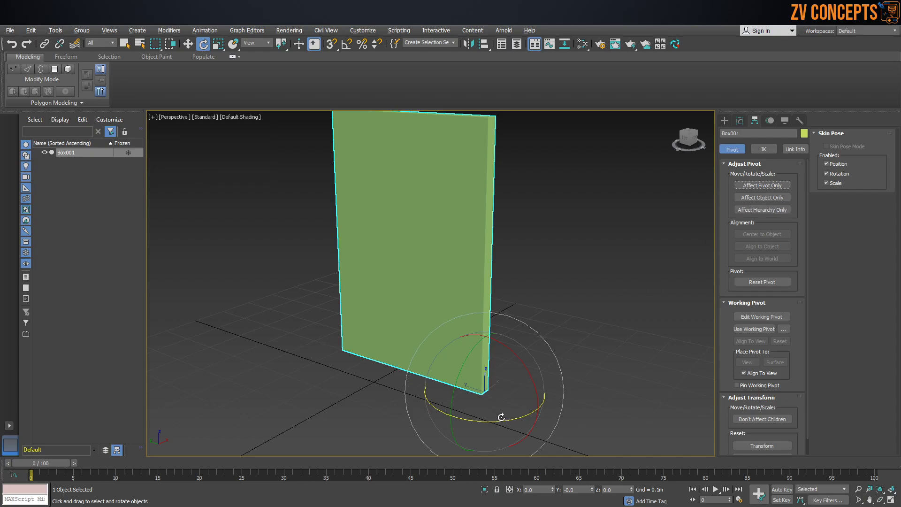
left_click_drag(504, 420, 509, 376)
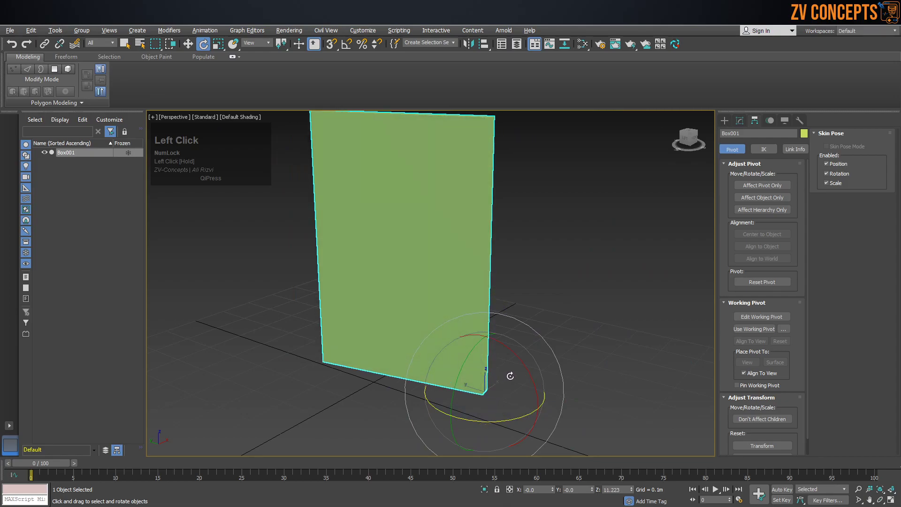
key("ctrl+z")
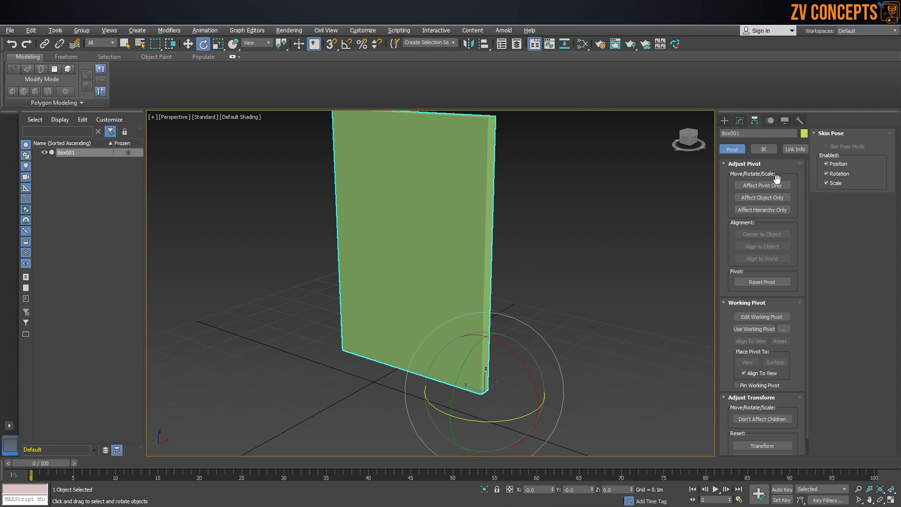
Enable Affect Pivot Only with the Move tool and turn on 3D snapping, with Grid Points off and Vertex as the only snap type.
scroll(482, 387, "up", 2)
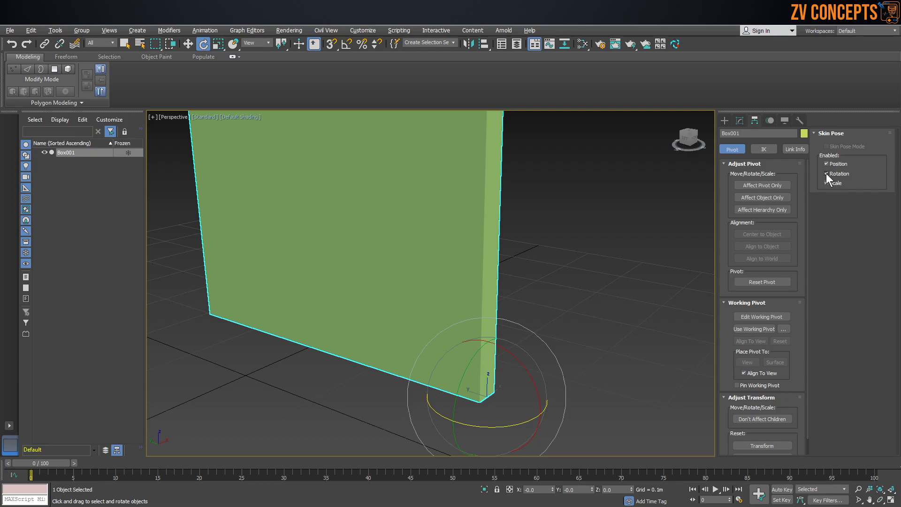
left_click(761, 185)
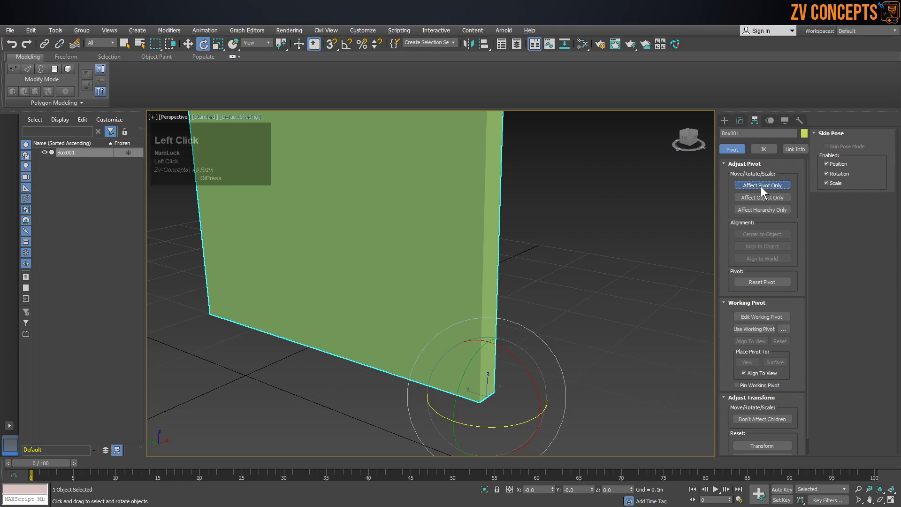
left_click(189, 43)
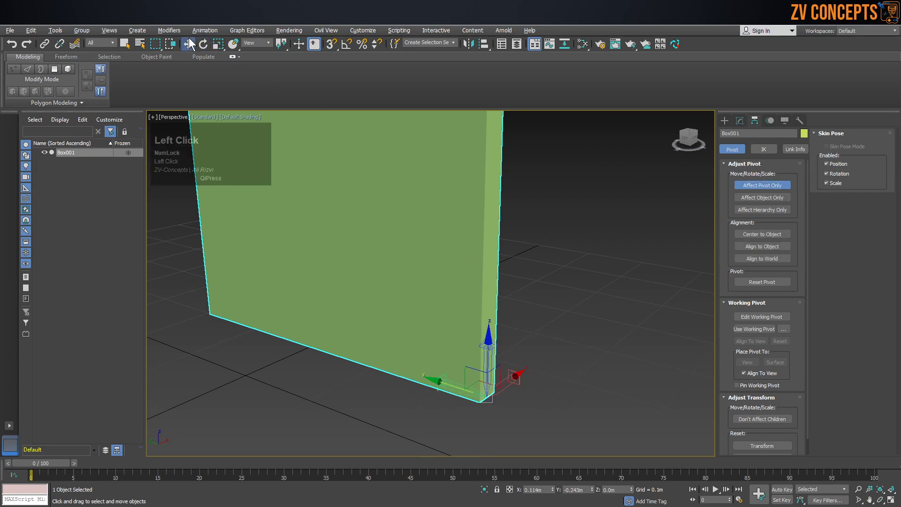
left_click(333, 48)
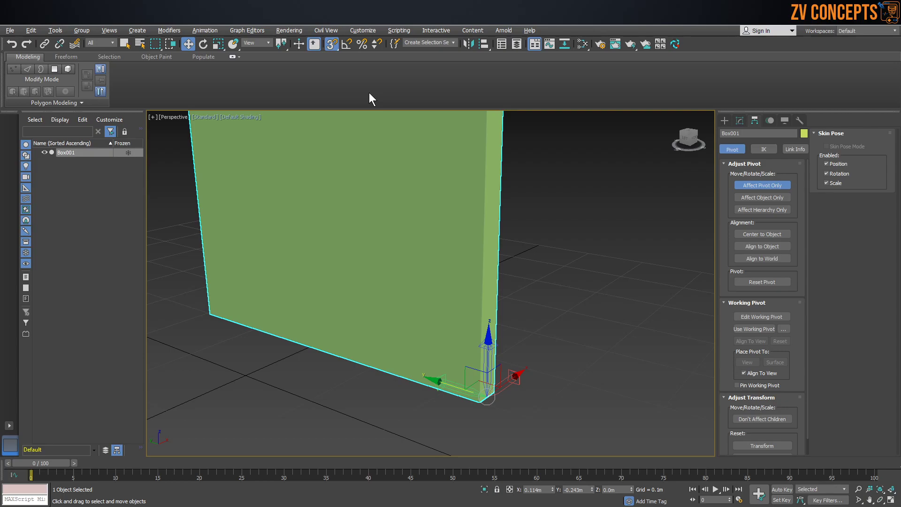
right_click(334, 46)
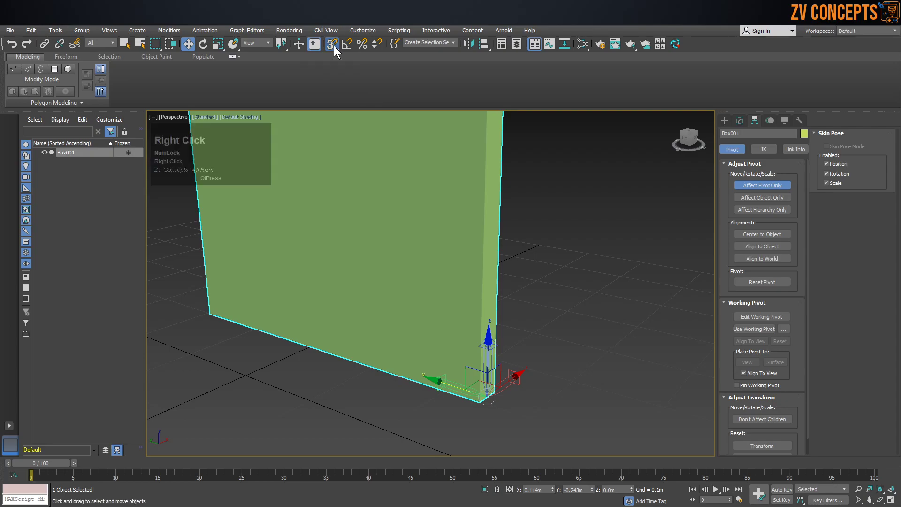
left_click_drag(407, 201, 369, 187)
left_click(375, 220)
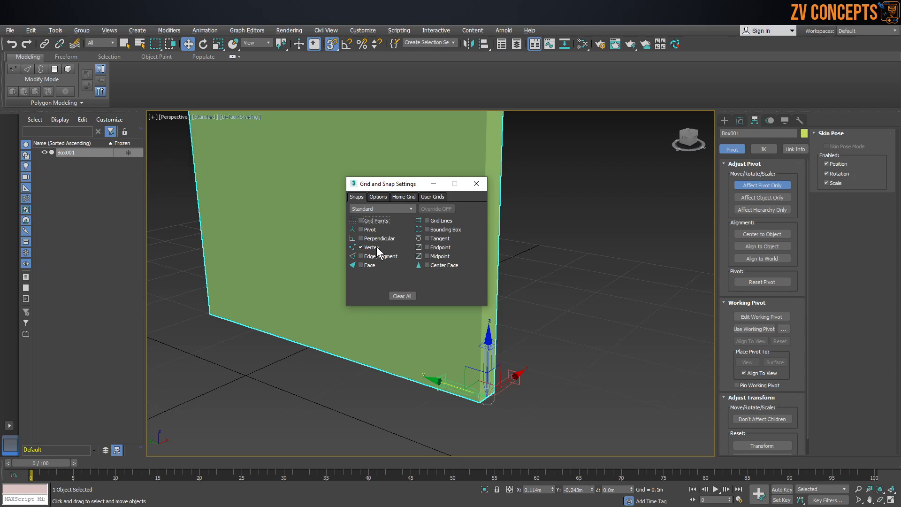
left_click(478, 186)
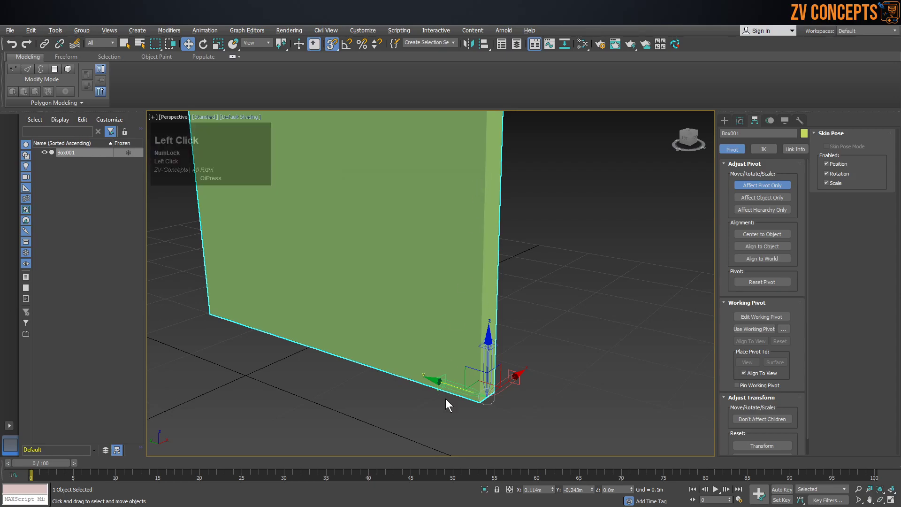
Snap the pivot along the Y axis to the box's near lower corner vertex and turn off Affect Pivot Only.
left_click_drag(446, 388, 472, 394)
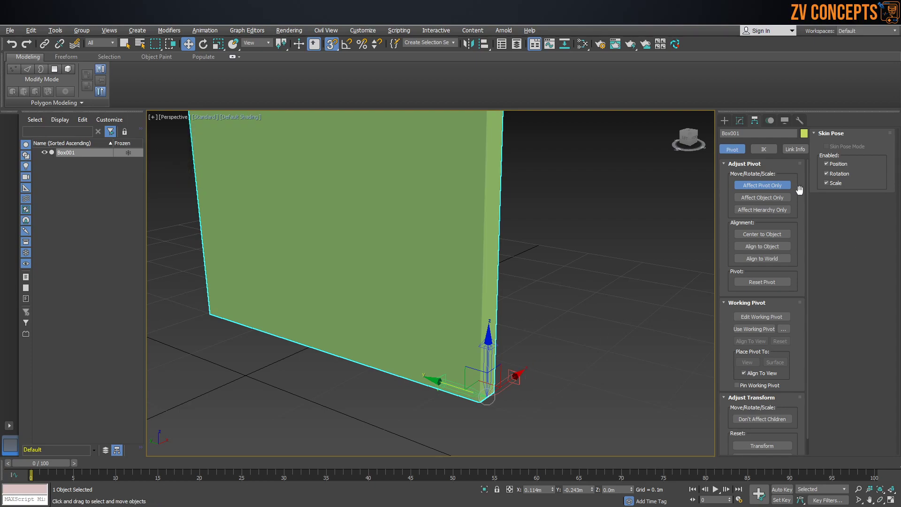
left_click(772, 183)
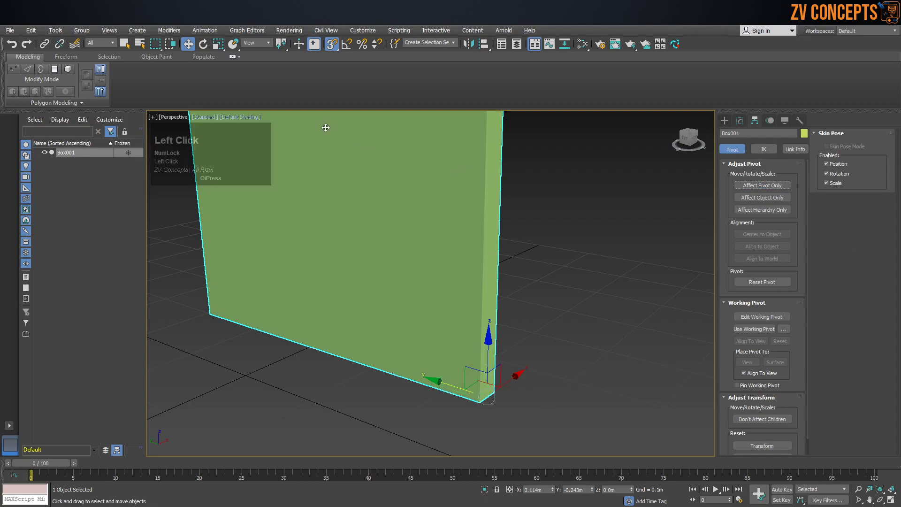
Test-rotate the box about 4.8 degrees around Z at its corner pivot, and undo the rotation.
left_click(203, 44)
mouse_move(521, 425)
left_mouse_down()
mouse_move(512, 420)
mouse_move(551, 413)
mouse_move(504, 411)
mouse_move(522, 410)
left_mouse_up()
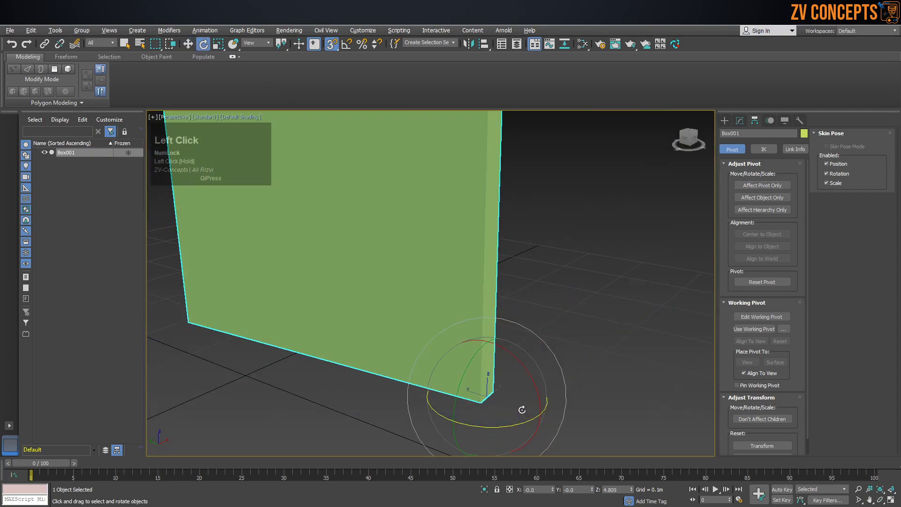
key("ctrl+z")
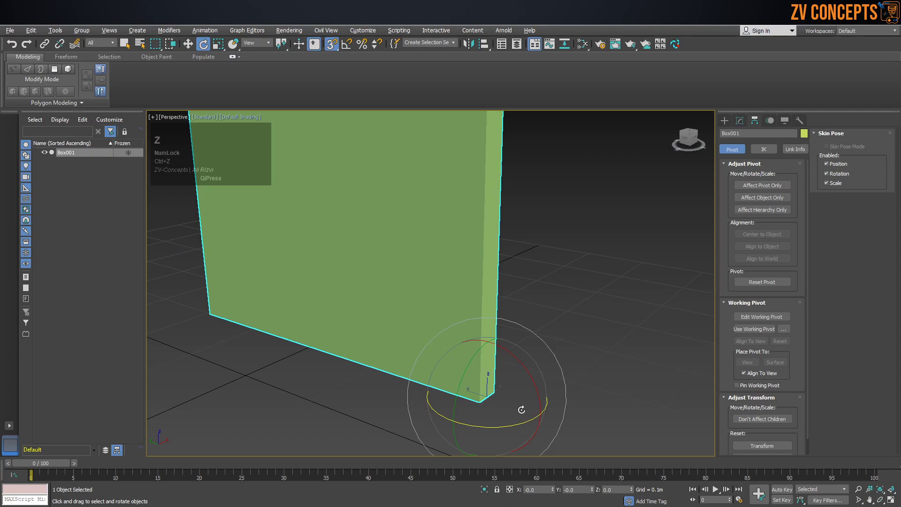
Try centering the pivot to the box with Affect Pivot Only enabled, and undo the centering.
scroll(521, 409, "down", 2)
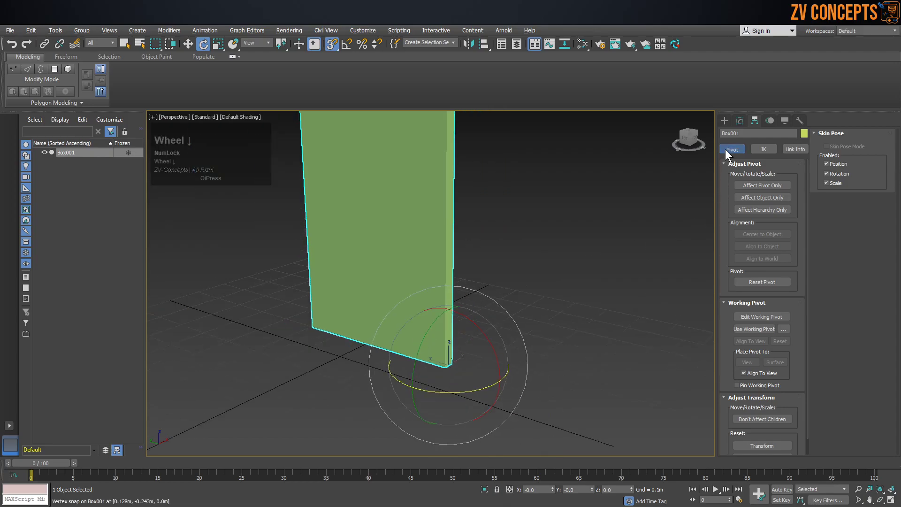
left_click(724, 120)
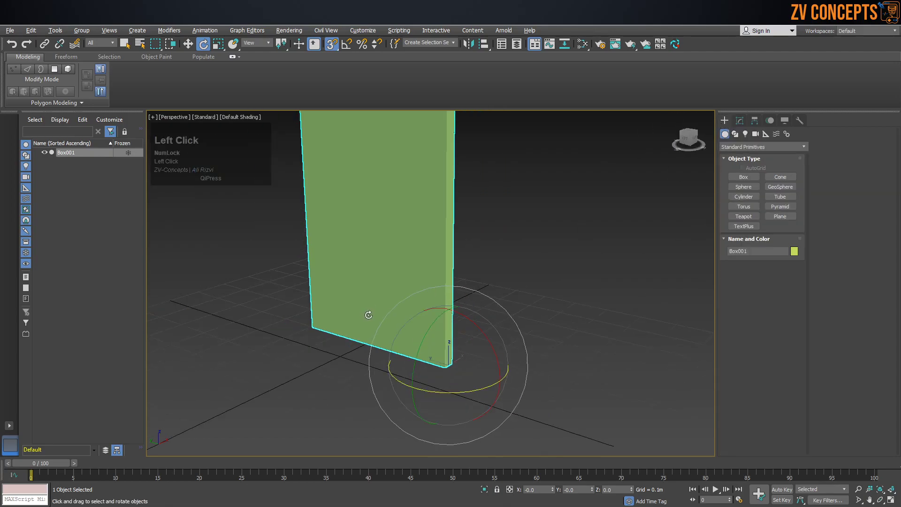
left_click(187, 43)
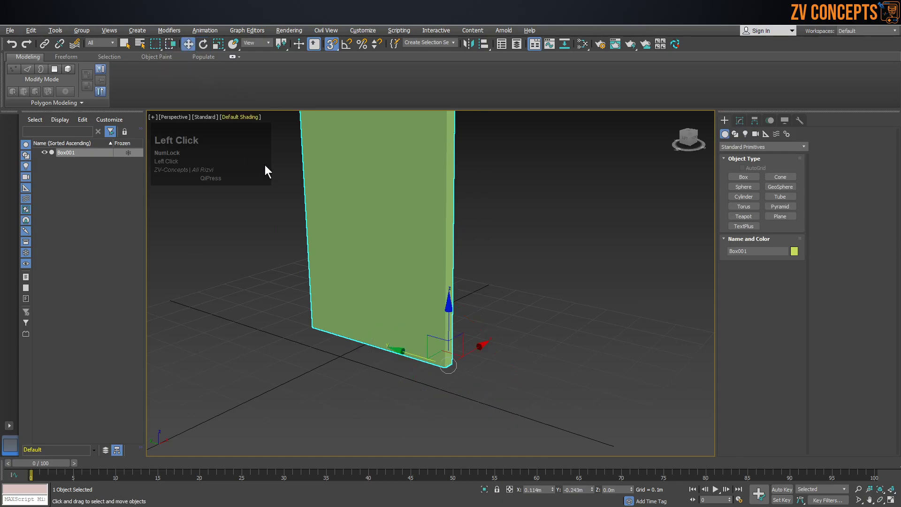
left_click(756, 120)
middle_click_drag(407, 207, 394, 253)
left_click(482, 222)
left_click(372, 199)
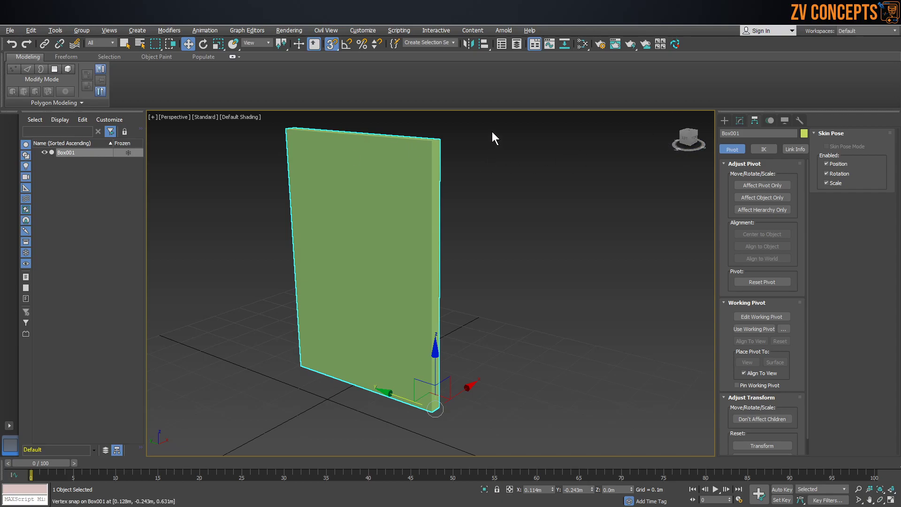
left_click(775, 185)
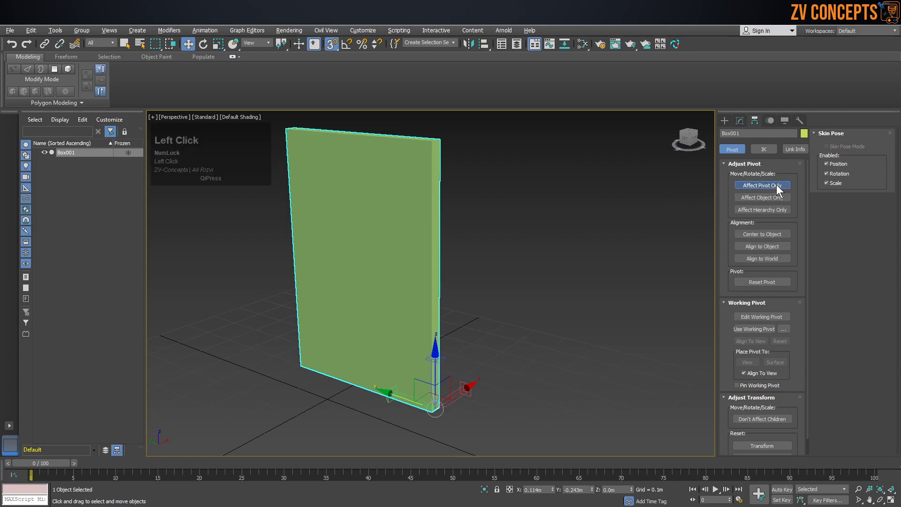
left_click(782, 234)
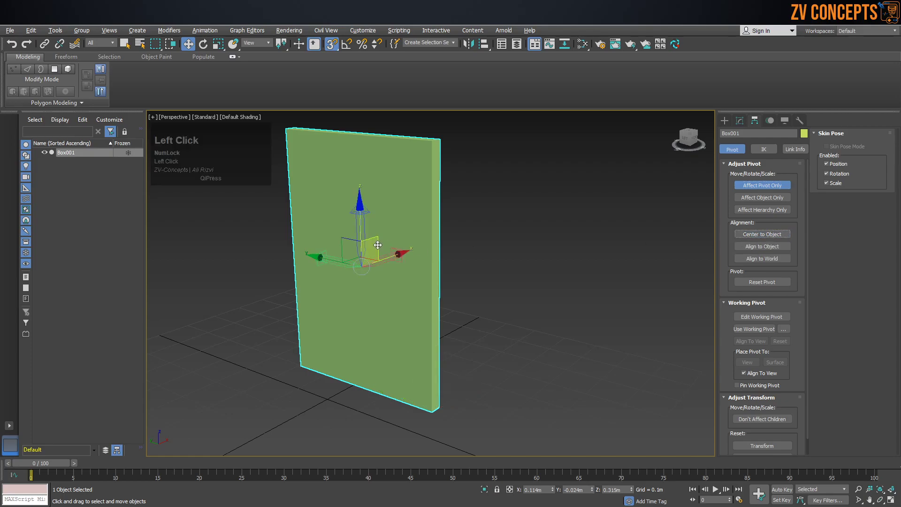
key("ctrl+z")
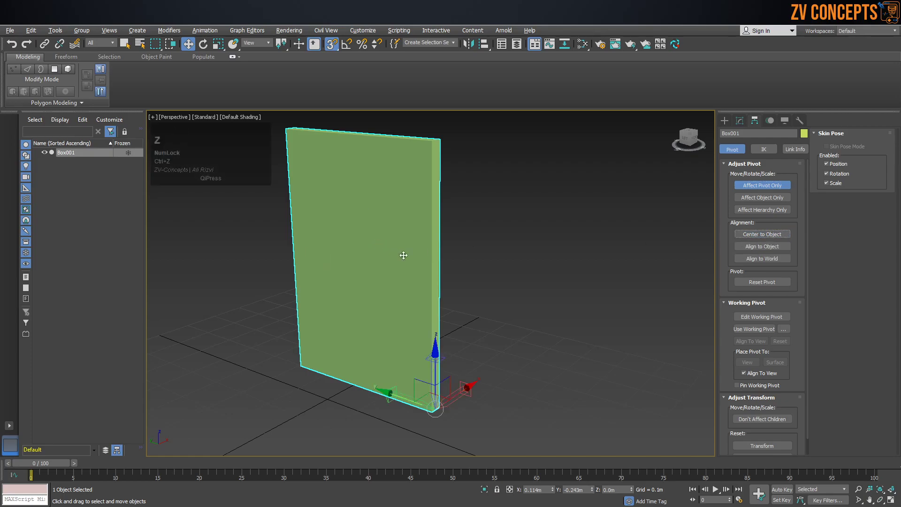
Try centering the box on its pivot with Affect Object Only enabled, and undo the change.
left_click(743, 247)
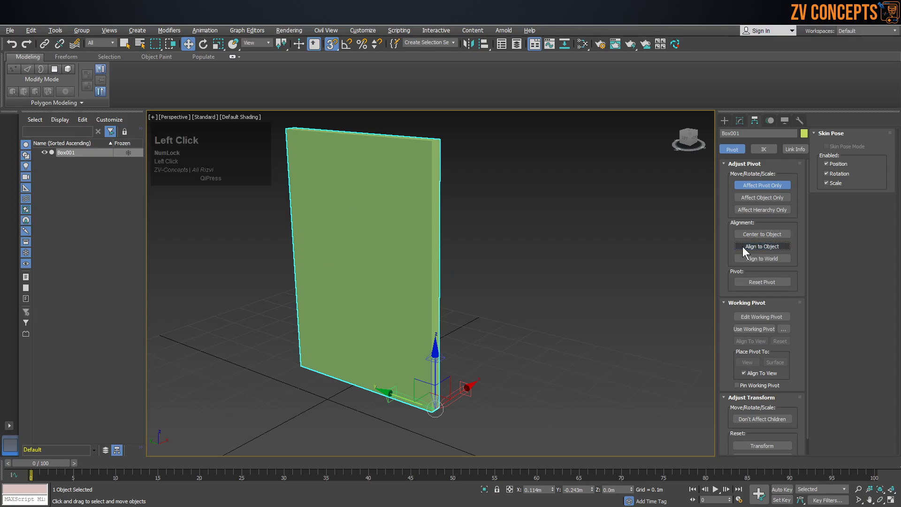
left_click(747, 199)
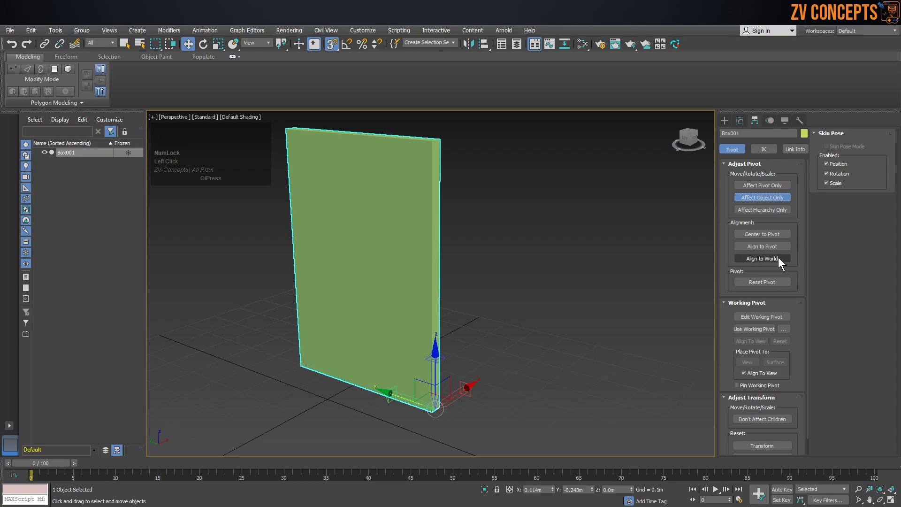
left_click(773, 235)
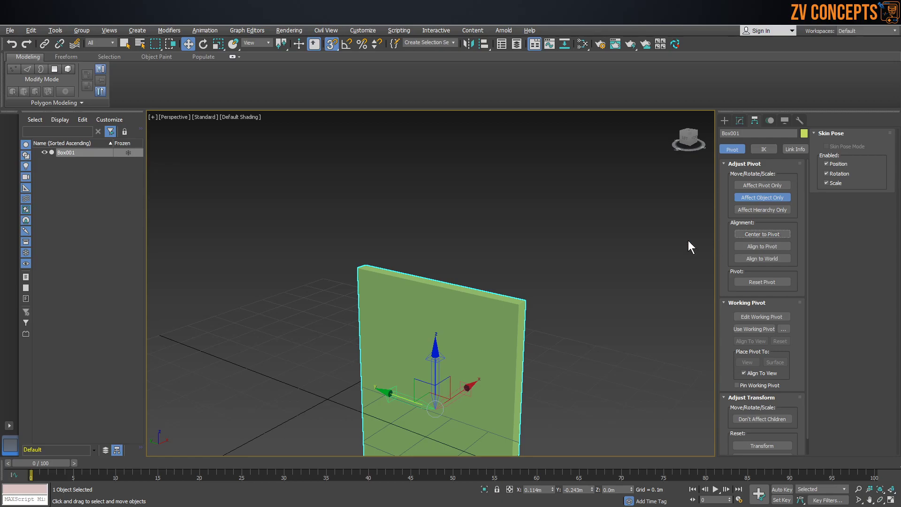
key("ctrl+z")
Align and center the pivot to the box using Affect Pivot Only, and turn the pivot mode off.
left_click(779, 188)
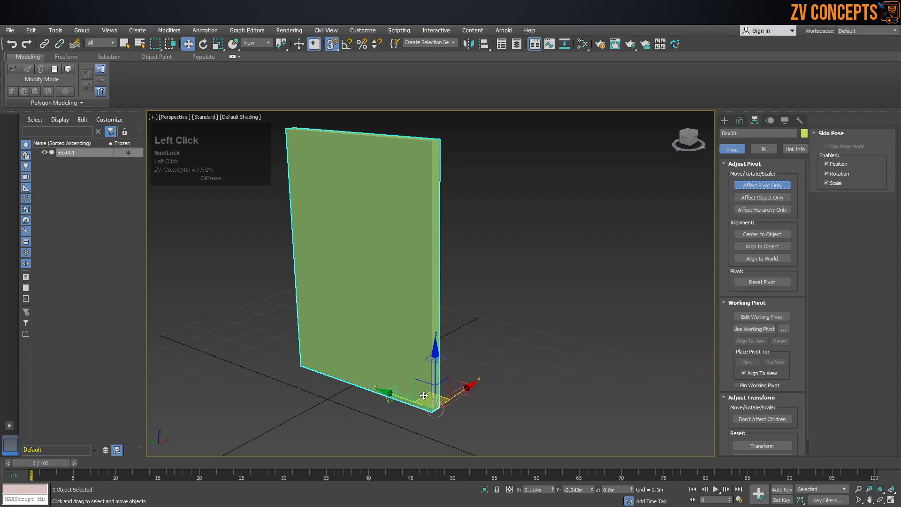
left_click(762, 246)
left_click(759, 235)
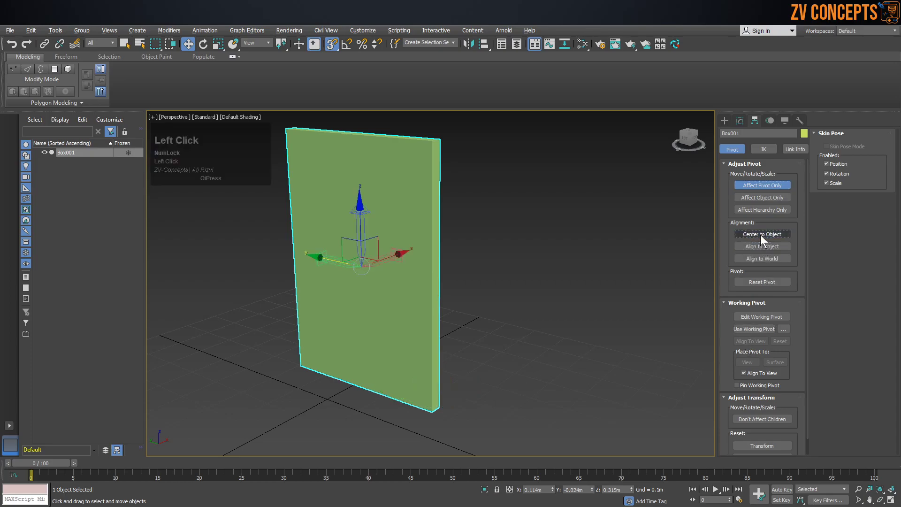
left_click(759, 184)
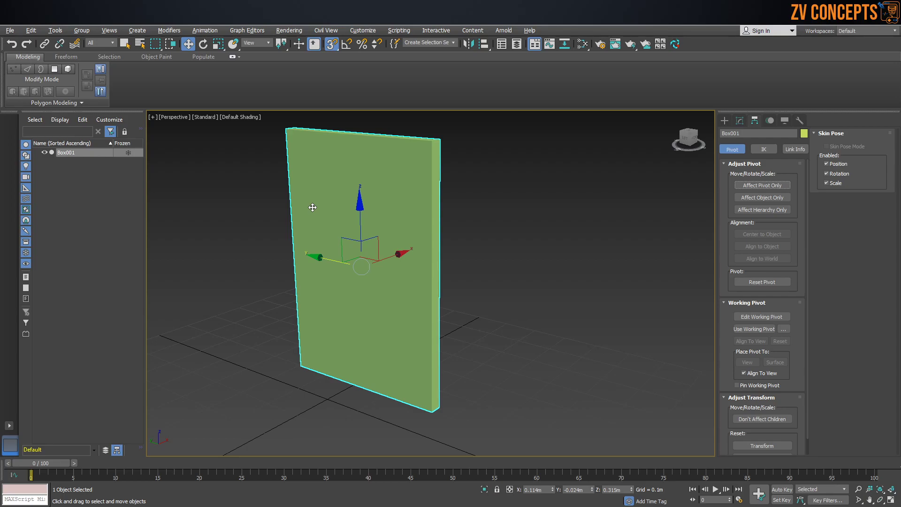
Re-enable Affect Pivot Only, snap the pivot from the box's centre to its near lower corner vertex, and leave the pivot mode.
key("Insert")
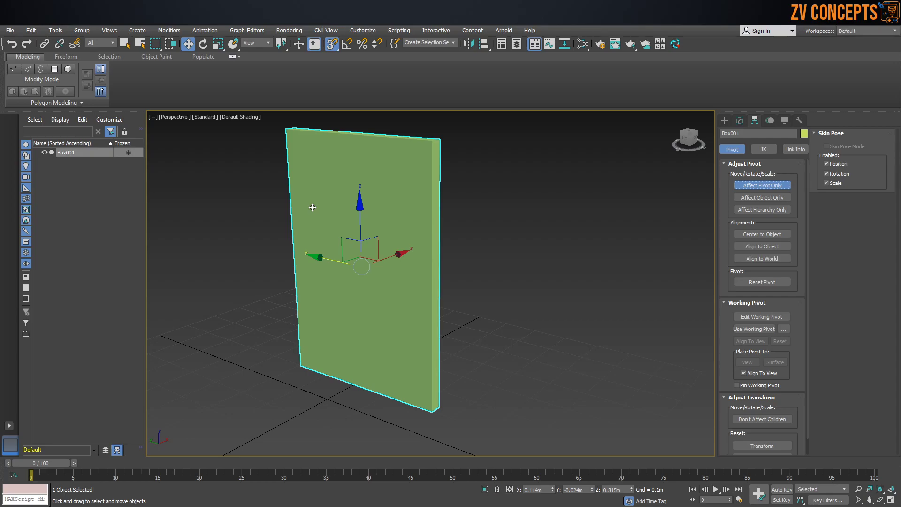
left_click_drag(326, 260, 427, 420)
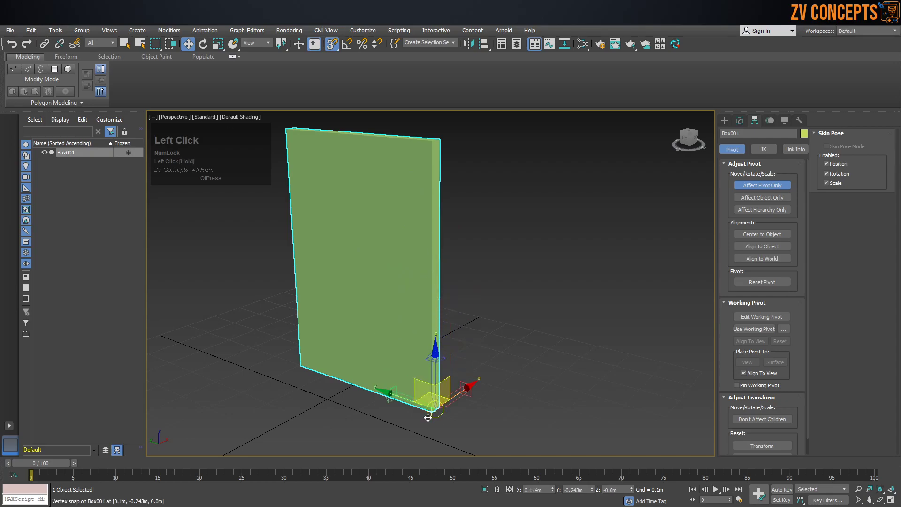
key("Insert")
left_click(387, 328)
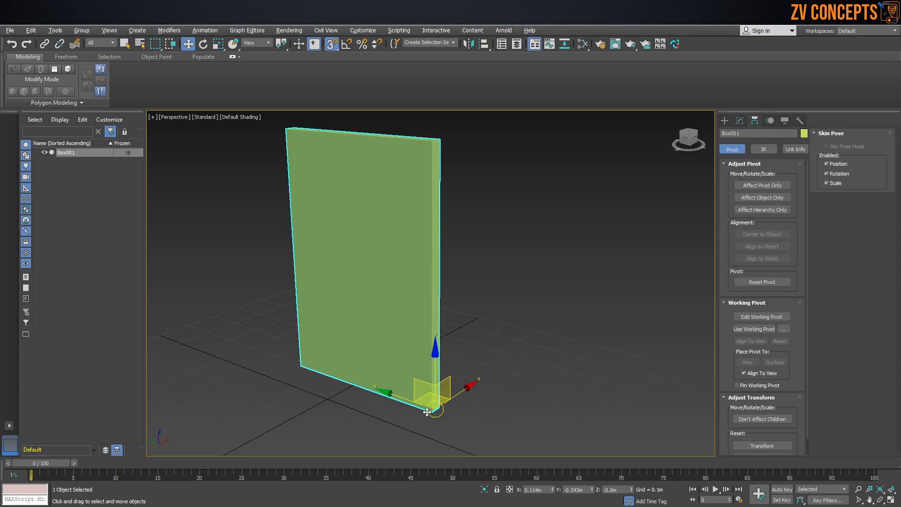
left_click(658, 244)
left_click(330, 238)
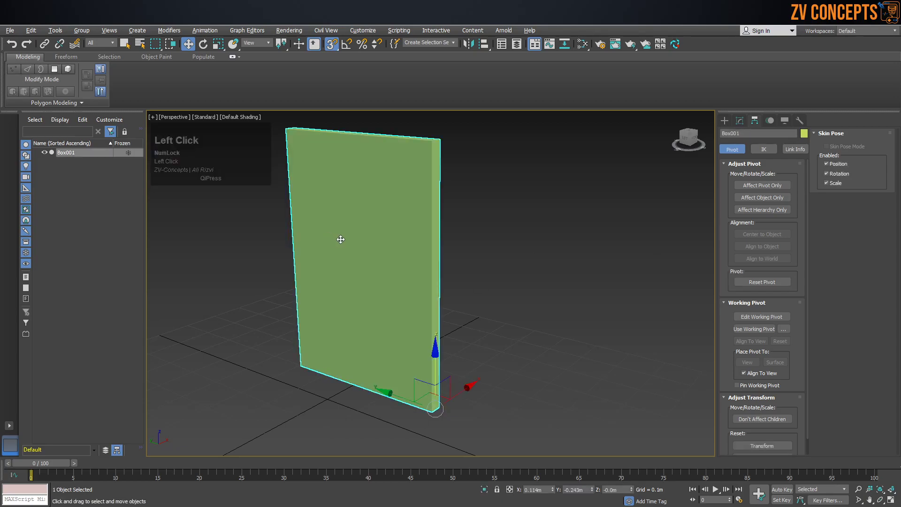
left_click(496, 217)
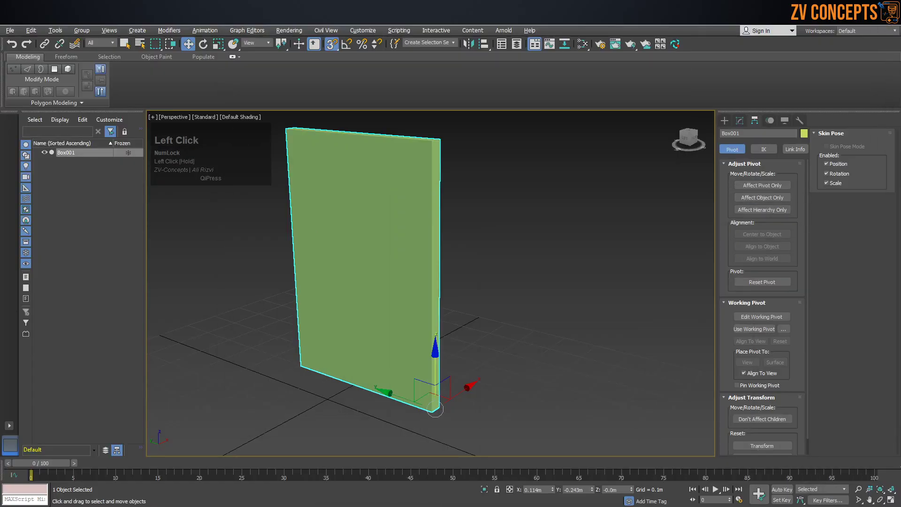
scroll(435, 409, "down", 1)
left_click(414, 305)
scroll(414, 305, "down", 2)
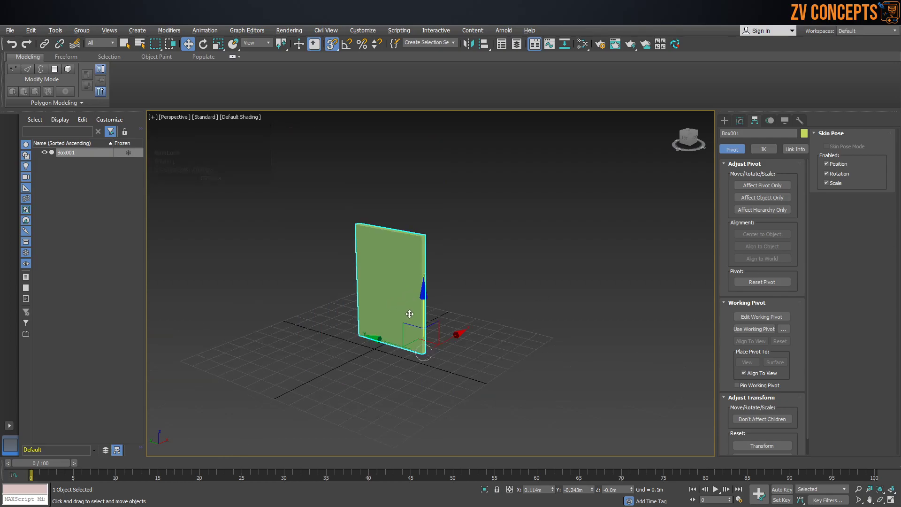
Delete the door box and create a tall box about 0.166 m long, 0.175 m wide and 0.8 m high near the grid centre.
left_click(725, 121)
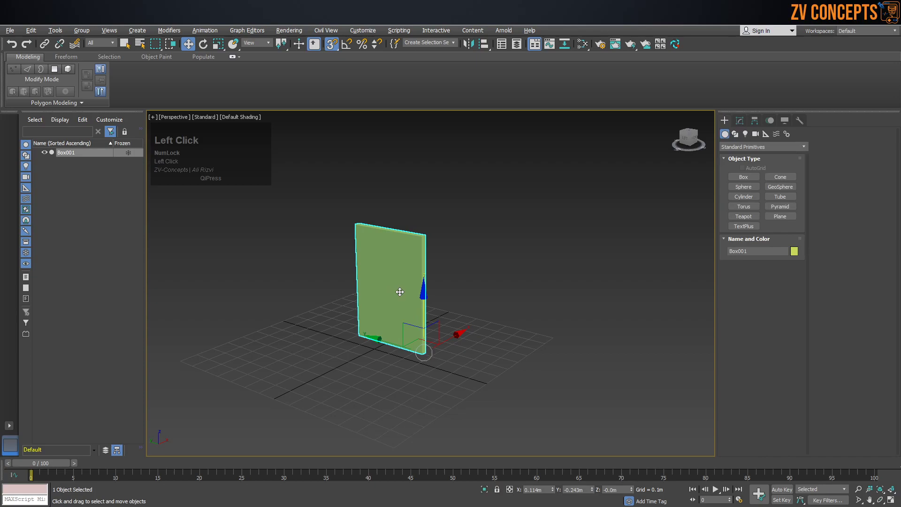
key("Delete")
left_click(743, 177)
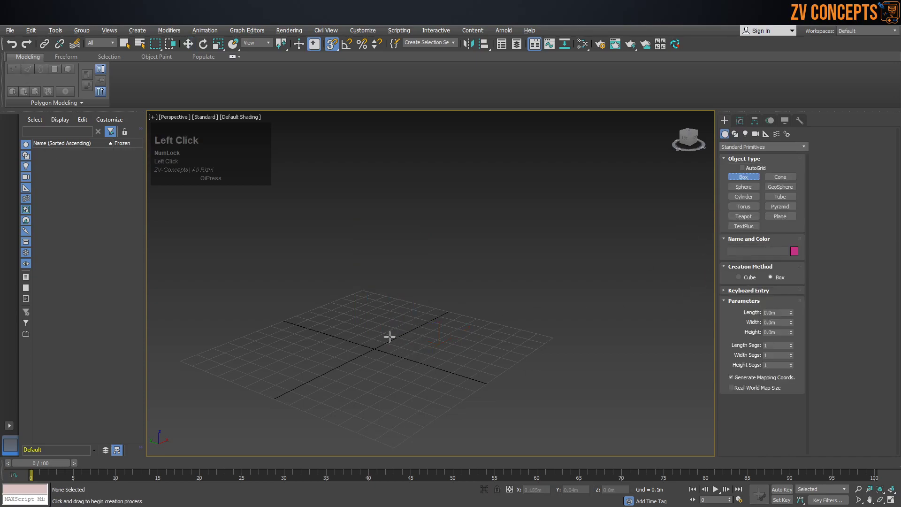
left_click_drag(372, 334, 371, 355)
left_click(386, 220)
middle_click_drag(386, 220, 396, 242)
Turn off 3D snapping, end box creation and activate the Move tool on the tall box.
left_click(331, 44)
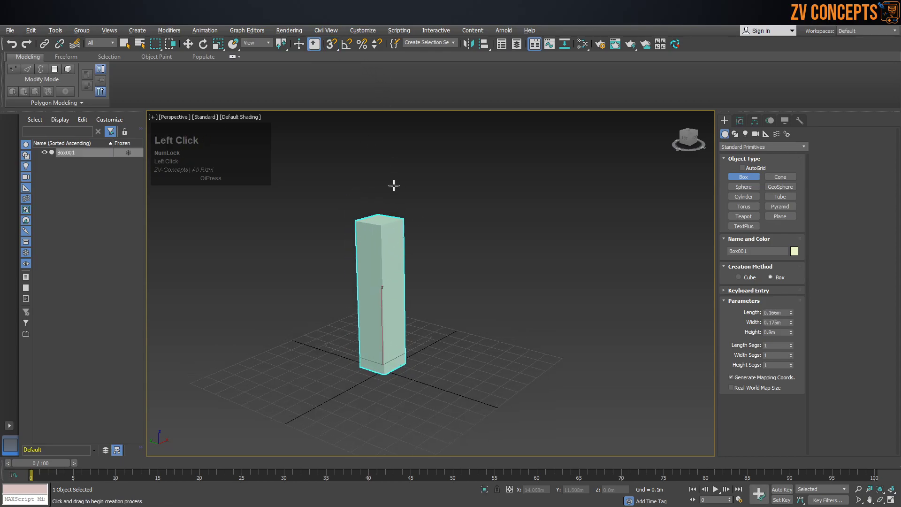
middle_click_drag(445, 324, 401, 328, "alt")
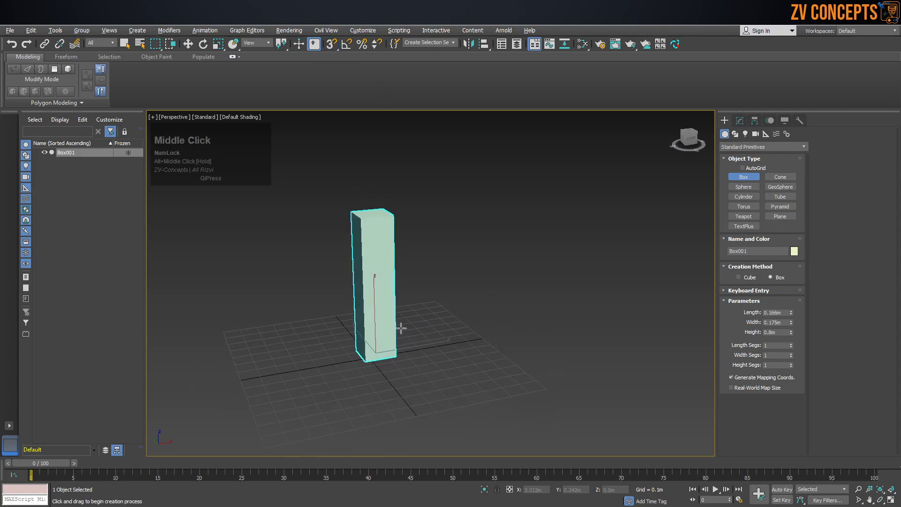
key("w")
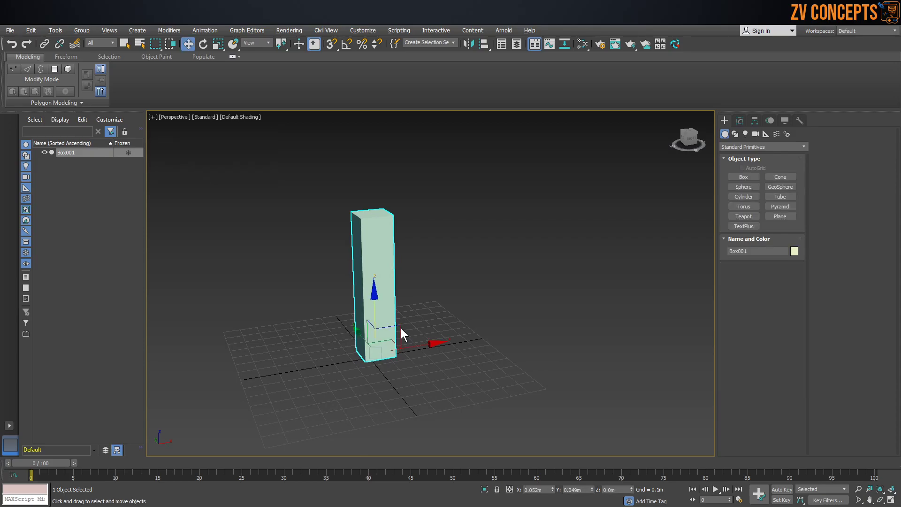
Clone the tall box along the X axis at about 0.65 m spacing as seven independent copies.
left_click_drag(414, 344, 337, 348)
key("ctrl+z")
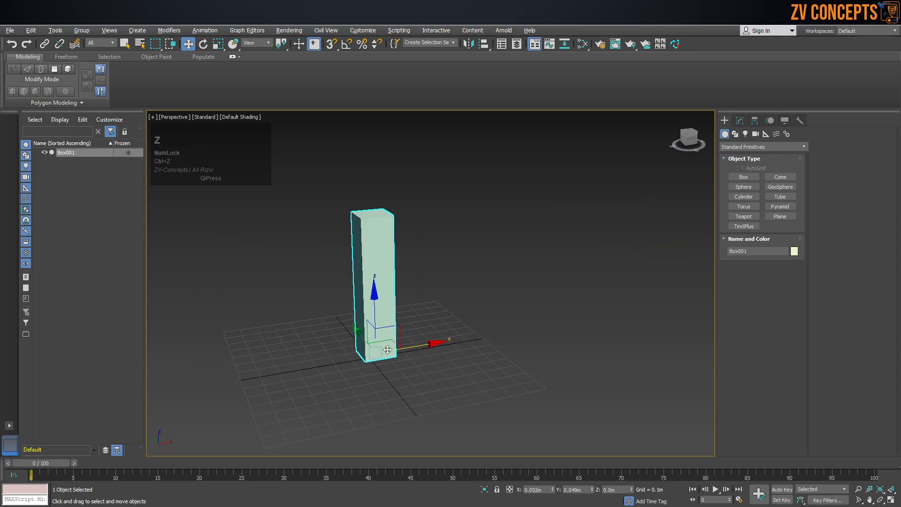
key("shift")
left_click_drag(415, 346, 517, 325, "shift")
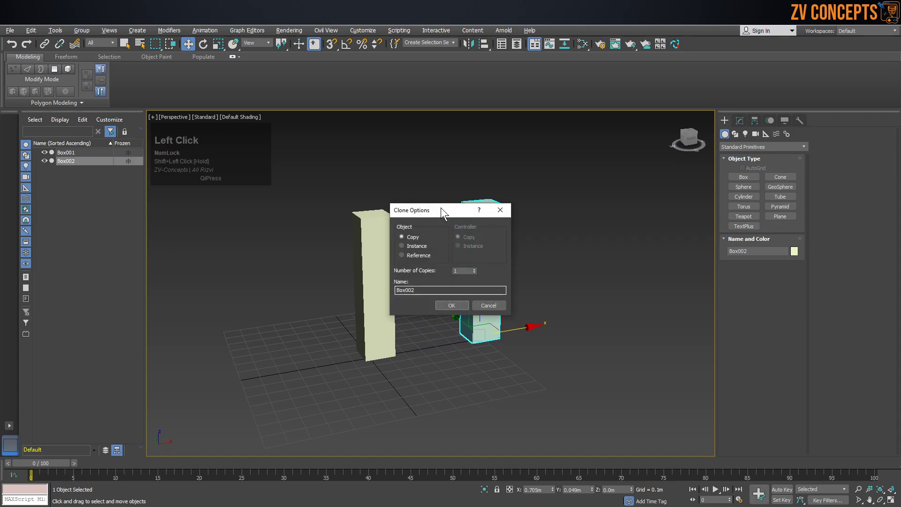
left_click_drag(441, 207, 407, 211)
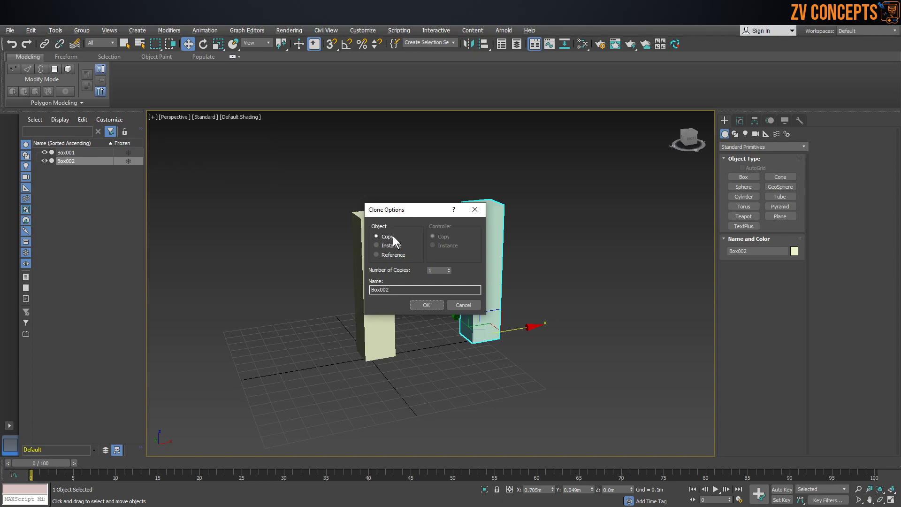
left_click(448, 269)
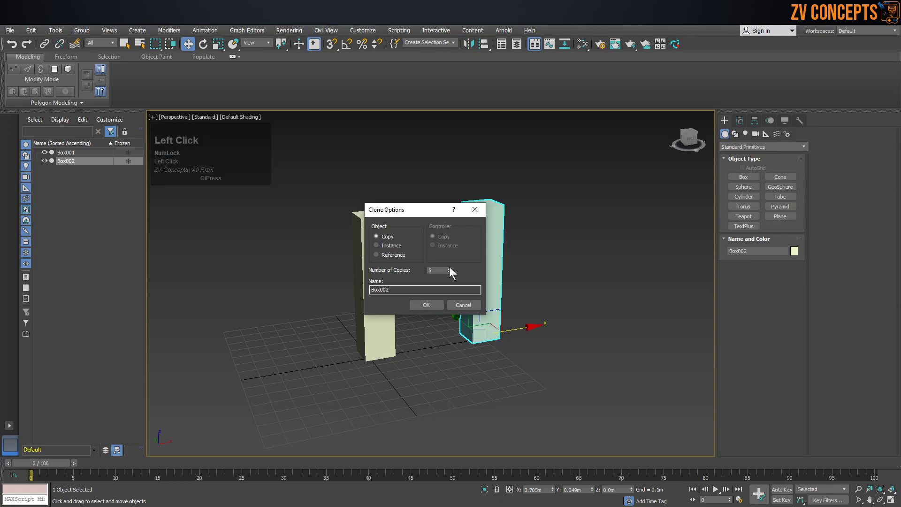
left_click(428, 302)
Clone the original box along the Y axis at about 0.54 m spacing as seven instances.
scroll(297, 316, "down", 5)
scroll(320, 297, "up", 6)
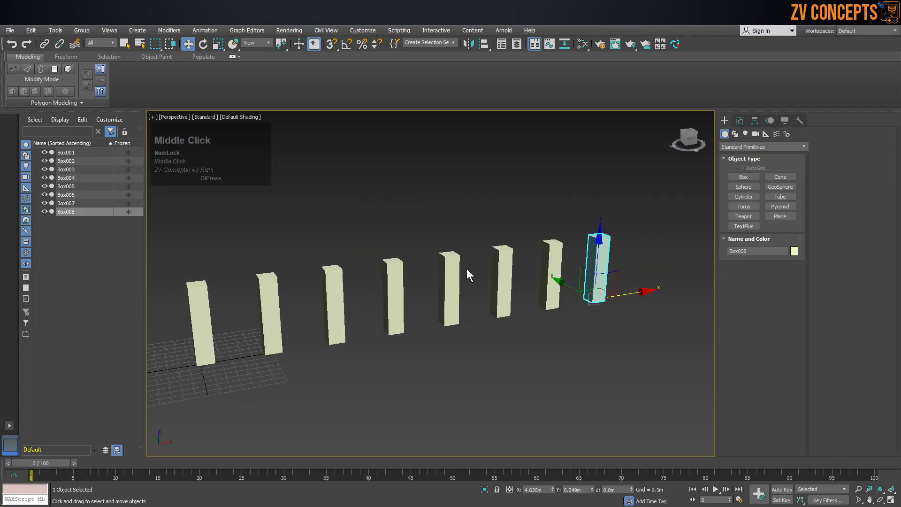
middle_click_drag(450, 275, 467, 270)
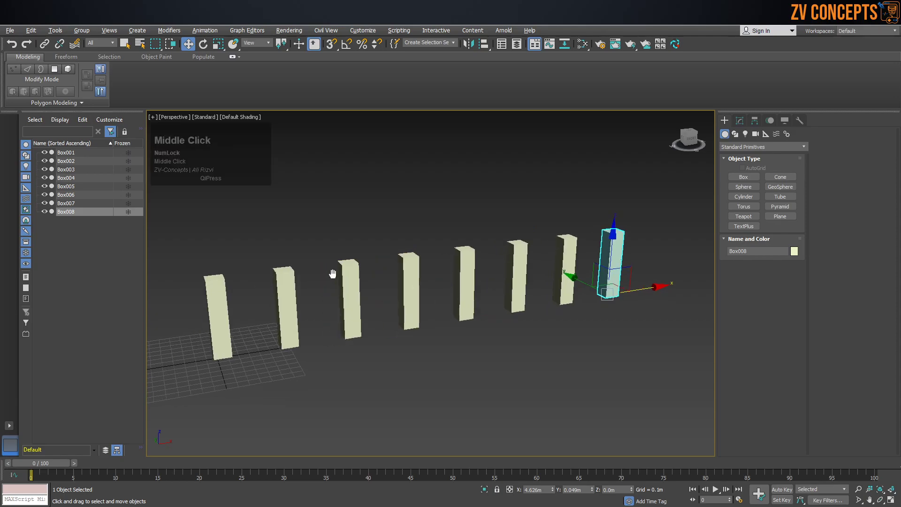
middle_click_drag(254, 316, 314, 317, "alt")
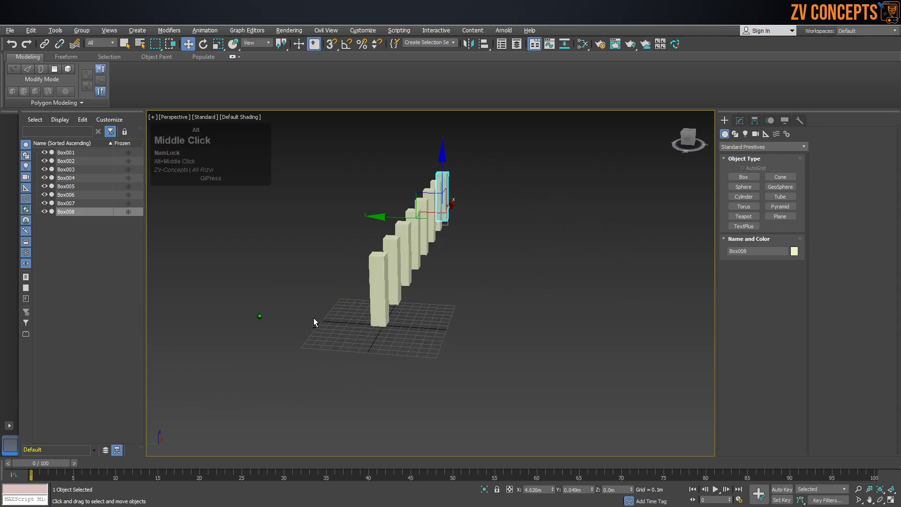
left_click(378, 305)
left_click_drag(329, 319, 379, 323, "shift")
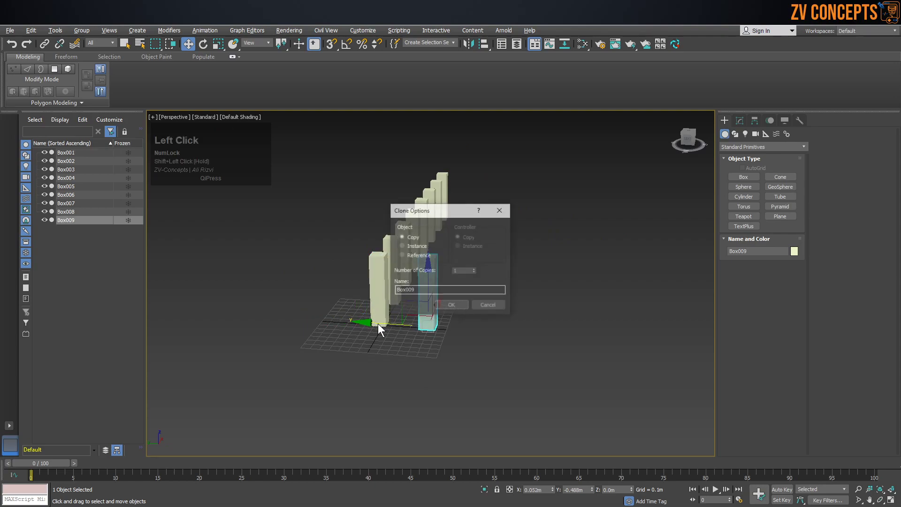
left_click(405, 249)
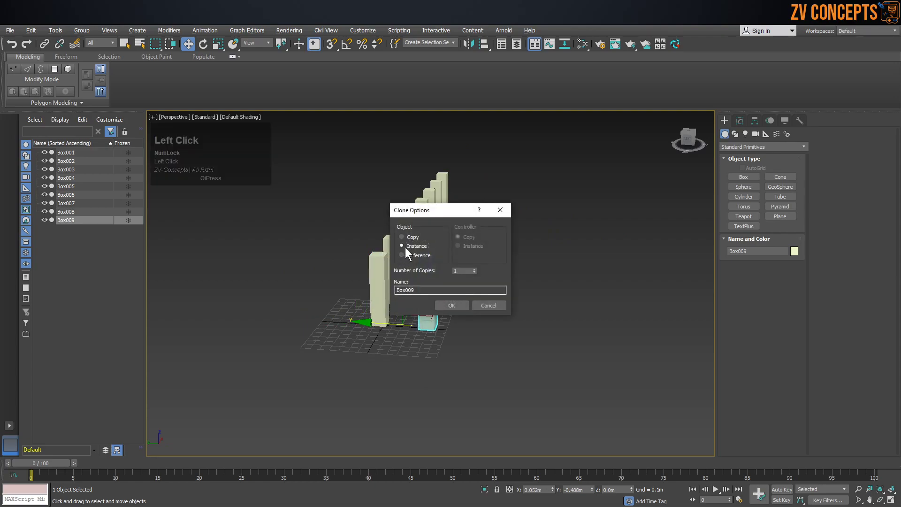
left_click(474, 269)
left_click(474, 269)
left_click(452, 305)
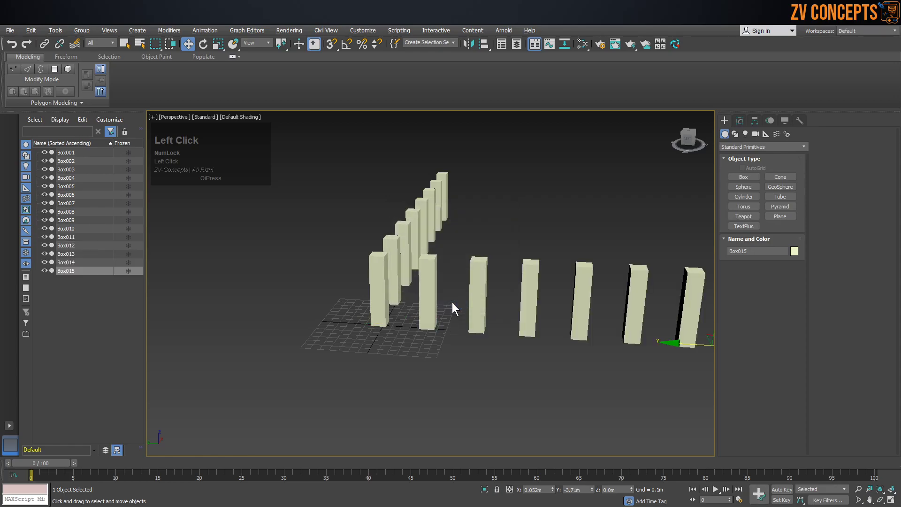
Resize the first independent copy, Box002, to 0.143 m length, 0.184 m width and 0.768 m height.
scroll(452, 302, "up", 3)
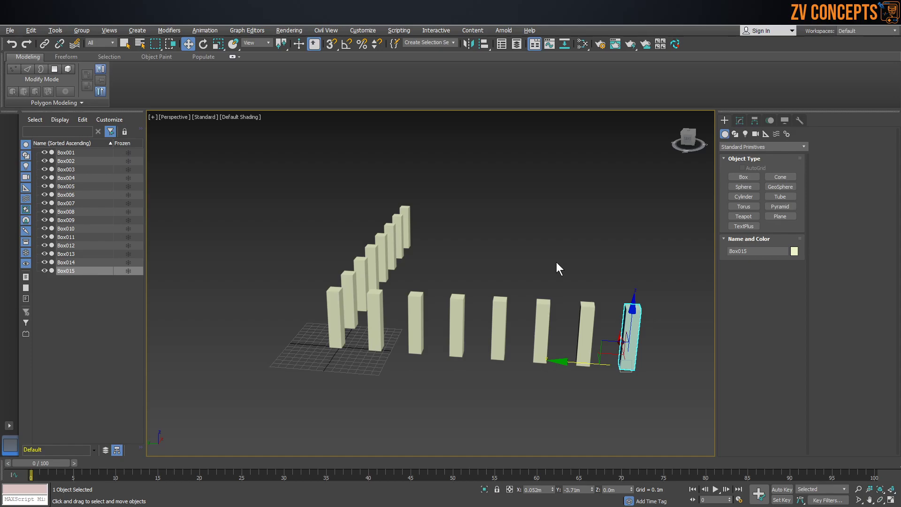
middle_click_drag(425, 291, 418, 281, "alt")
left_click(419, 281)
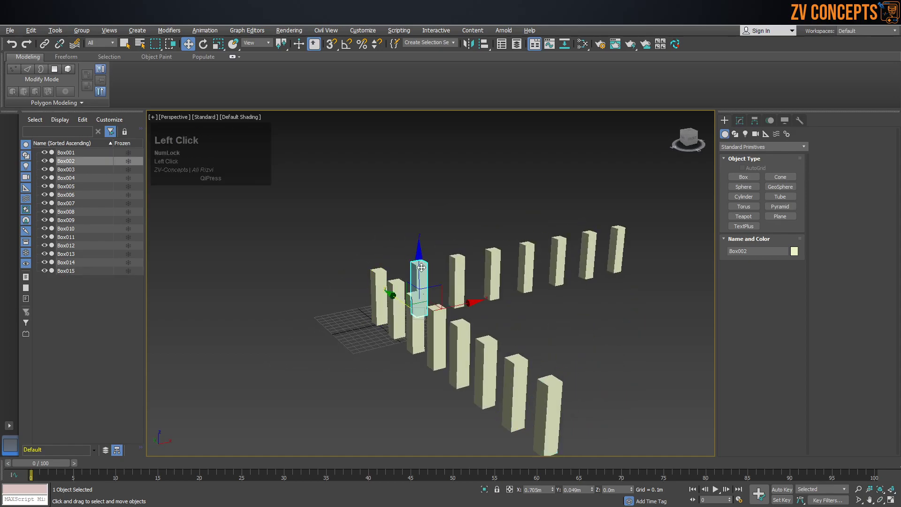
left_click(740, 120)
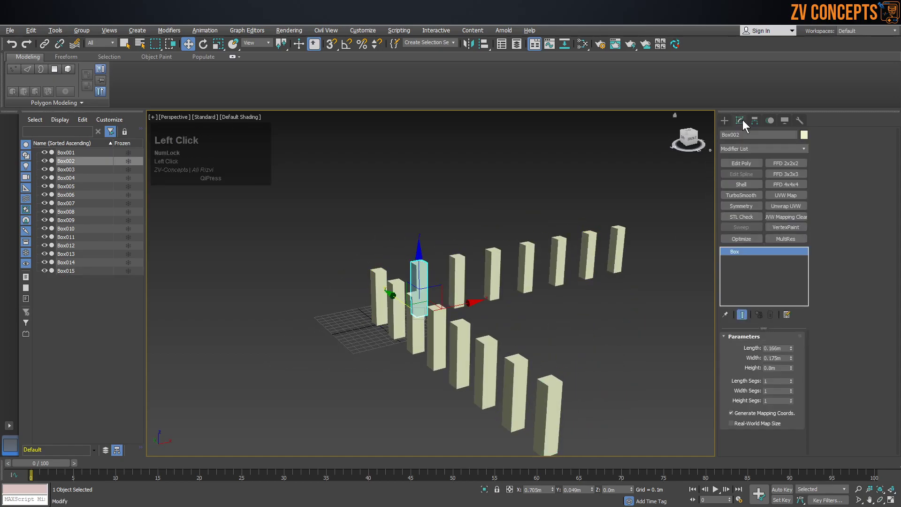
middle_click_drag(576, 247, 539, 260)
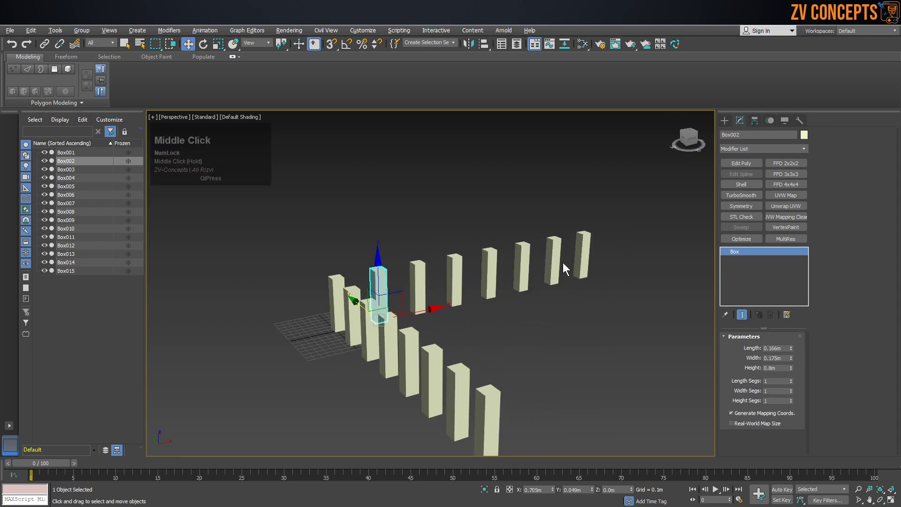
mouse_move(791, 368)
left_mouse_down()
mouse_move(796, 389)
mouse_move(794, 324)
mouse_move(790, 369)
mouse_move(789, 330)
mouse_move(793, 352)
left_mouse_up()
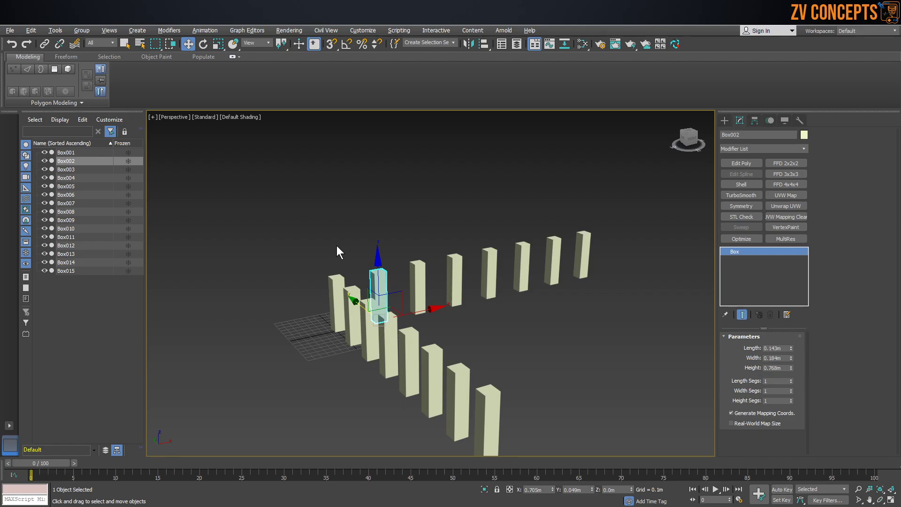
Increase the heights of the independent copies Box003, Box004 and Box005, making Box005 1.264 m high.
middle_click_drag(238, 251, 374, 342, "alt")
scroll(357, 301, "up", 3)
left_click(374, 342)
middle_click_drag(366, 273, 359, 253, "alt")
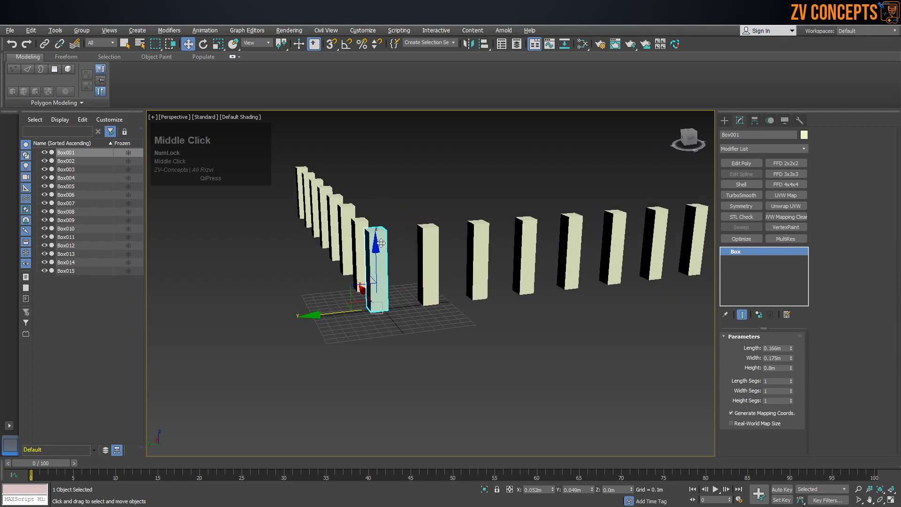
middle_click_drag(381, 243, 275, 303, "alt")
left_click(243, 338)
left_click_drag(791, 368, 791, 339)
middle_click_drag(268, 315, 486, 300)
left_click(401, 291)
left_click_drag(791, 370, 794, 341)
left_click(340, 307)
Resize the original instanced box to 2.616 m height, 0.047 m length and 0.142 m width.
middle_click_drag(550, 322, 496, 338, "alt")
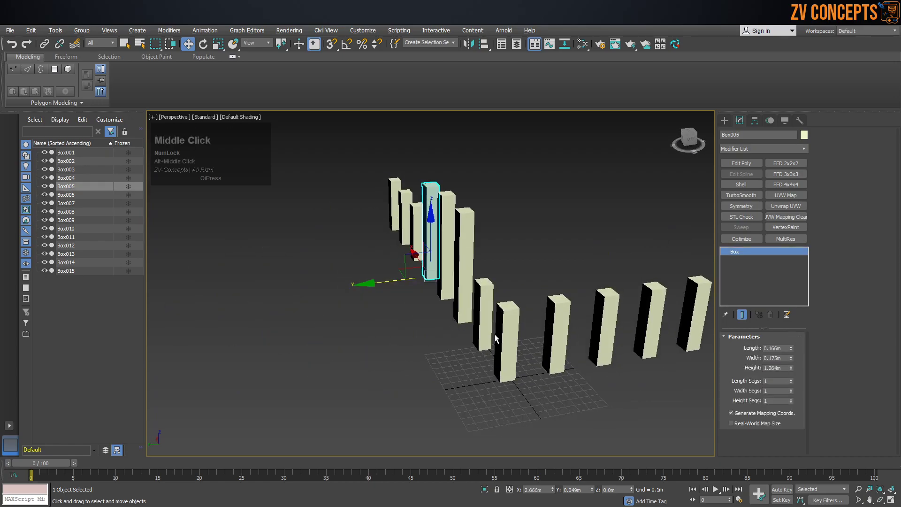
middle_click_drag(537, 365, 460, 424, "alt")
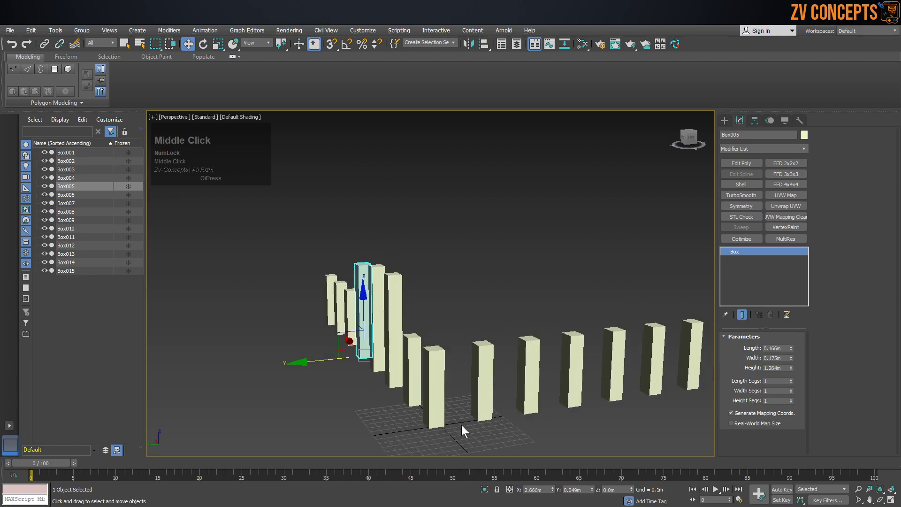
left_click(438, 390)
middle_click_drag(466, 389, 387, 317)
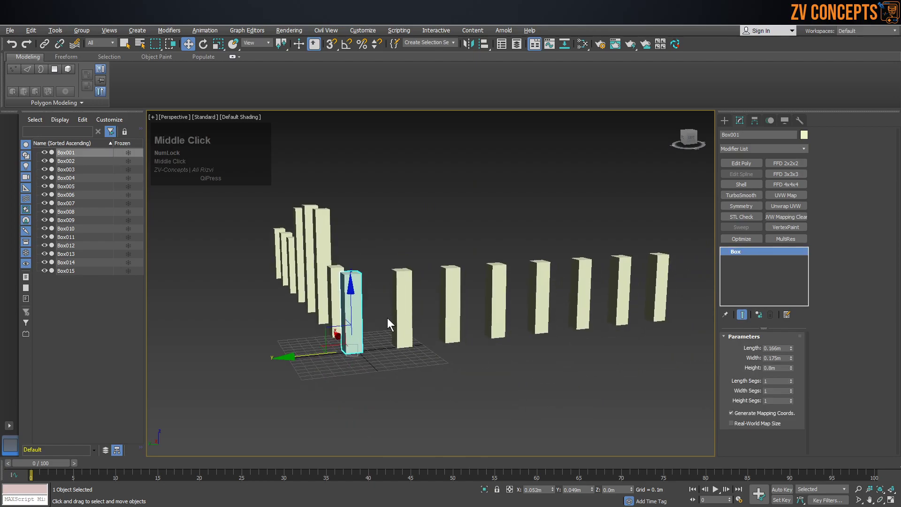
left_click(495, 300)
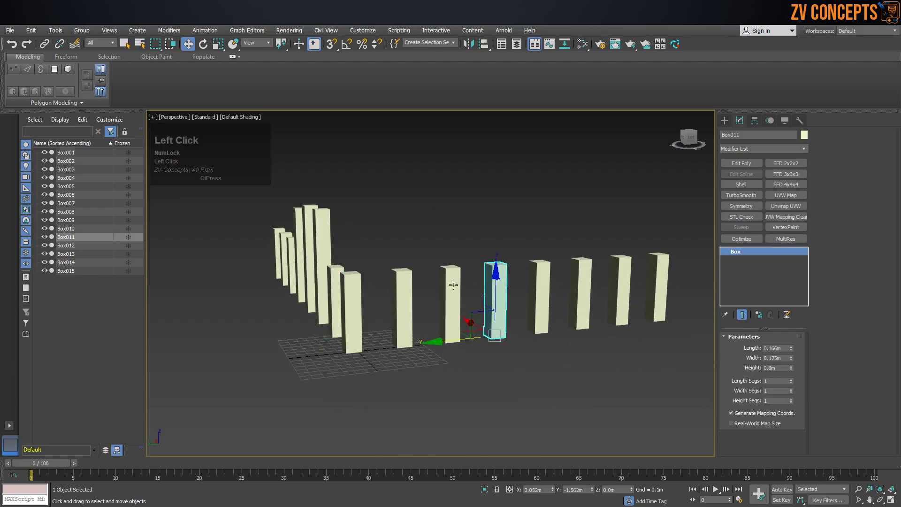
left_click(348, 298)
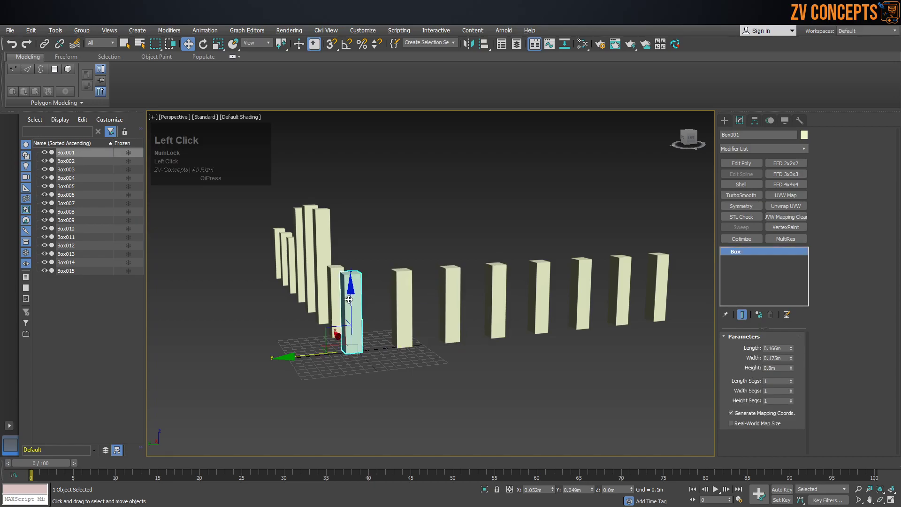
left_click(790, 369)
left_click_drag(791, 368, 765, 263)
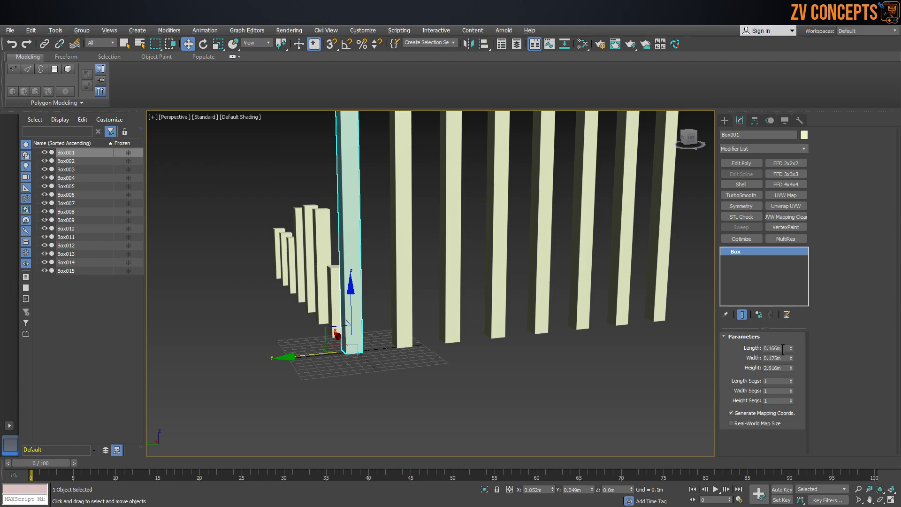
left_click_drag(789, 357, 795, 375)
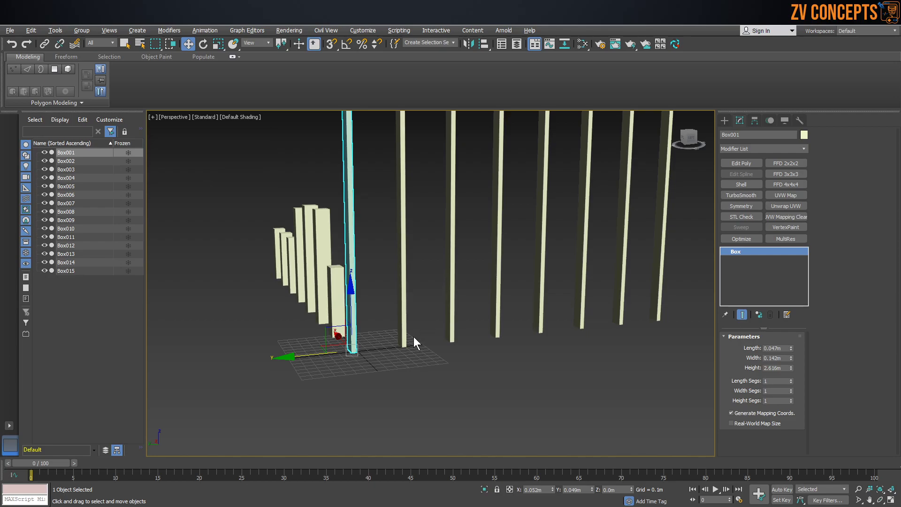
Clone the original box along the negative X axis at about 0.4 m spacing as seven references.
middle_click_drag(374, 337, 403, 334, "alt")
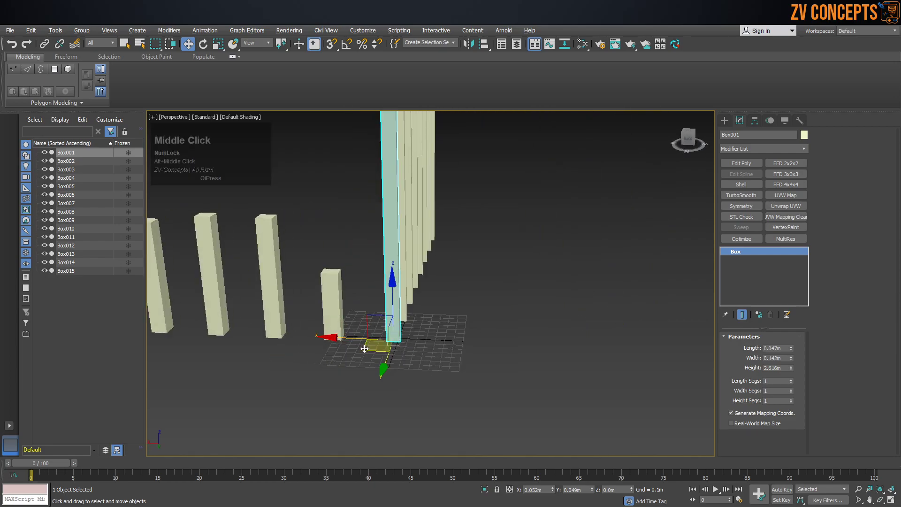
left_click_drag(344, 338, 376, 336, "shift")
left_click(416, 255)
left_click(474, 269)
left_click(474, 269)
left_click(474, 269)
left_click(474, 269)
left_click(473, 268)
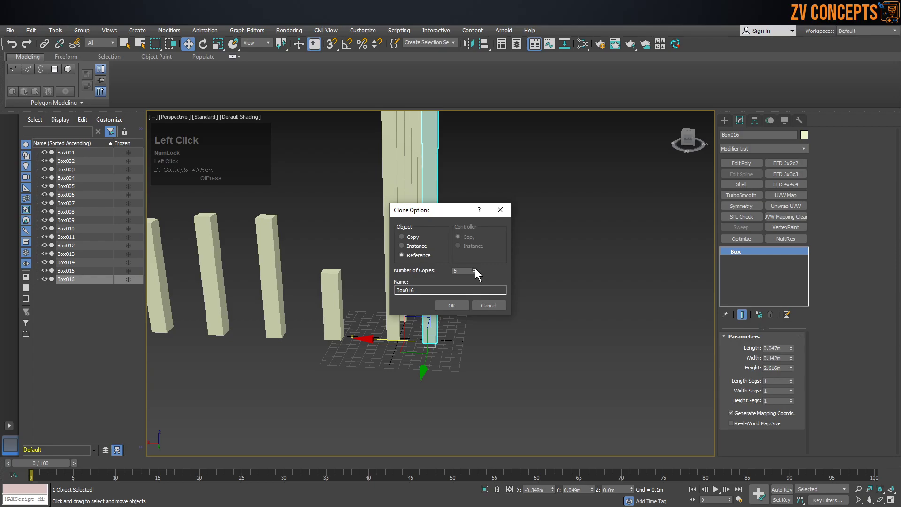
left_click(460, 304)
Resize the original box to 0.184 m length, 0.159 m width and 1.779 m height.
left_click(386, 356)
left_click(392, 324)
middle_click_drag(392, 324, 543, 348, "alt")
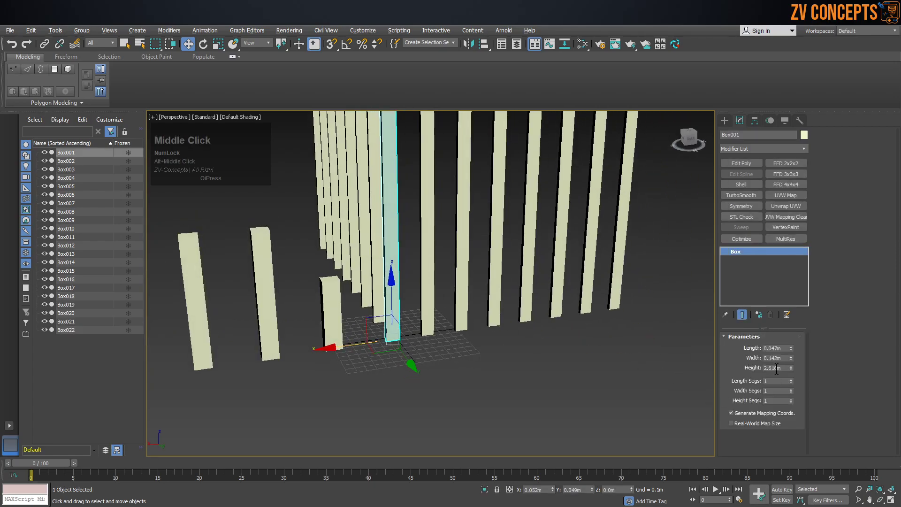
left_click_drag(790, 367, 766, 208)
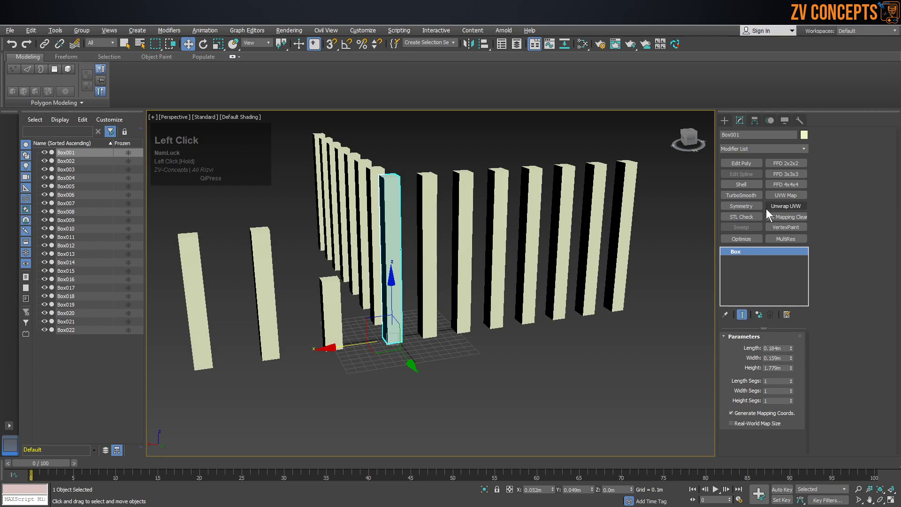
middle_click_drag(497, 238, 427, 195, "alt")
left_click(414, 247)
left_click_drag(791, 369, 798, 364)
key("ctrl+z")
Inspect the last reference copy and the original box's parameters, and convert the reference copy Box019 to an Editable Poly.
middle_click_drag(225, 300, 534, 151, "alt")
left_click(526, 218)
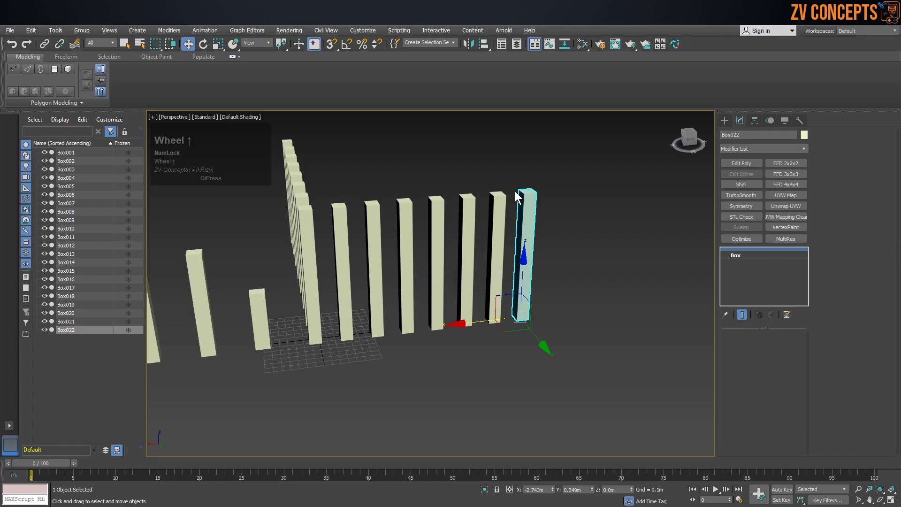
scroll(508, 202, "up", 2)
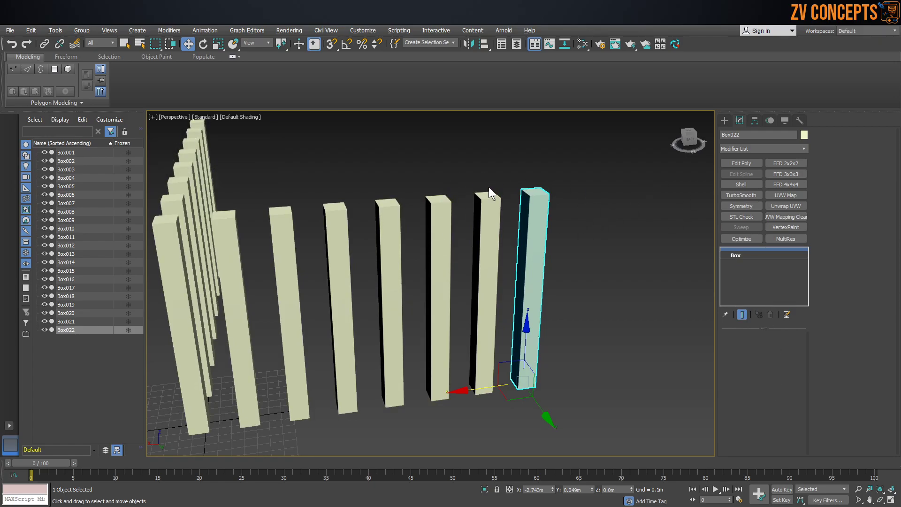
left_click(184, 281)
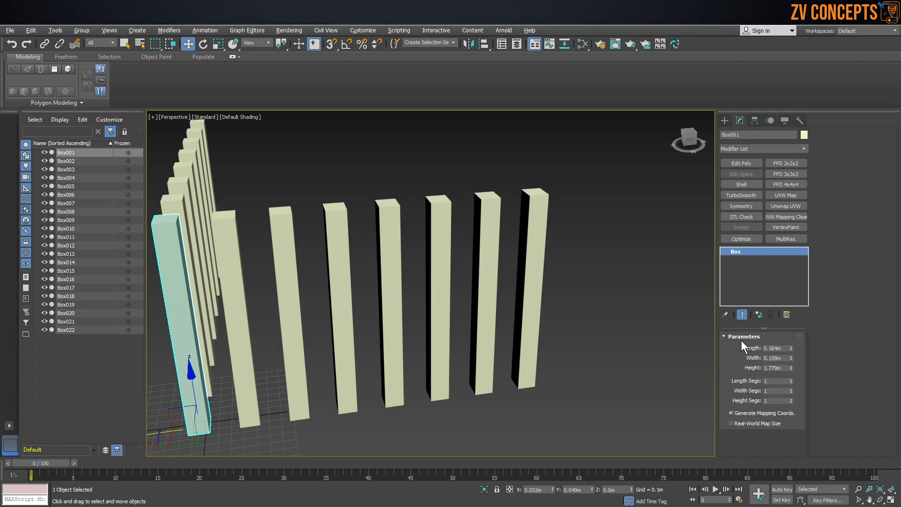
left_click(388, 220)
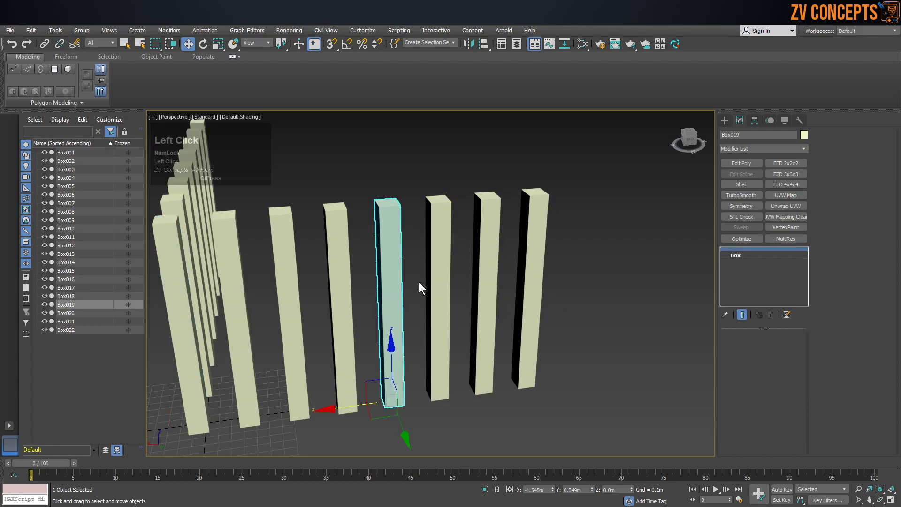
middle_click_drag(387, 239, 483, 242)
right_click(486, 244)
mouse_move(539, 338)
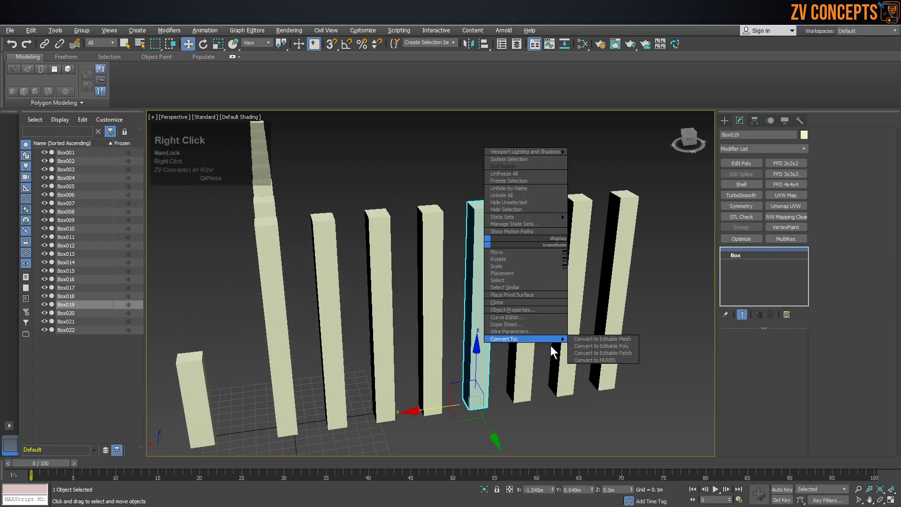
left_click(598, 346)
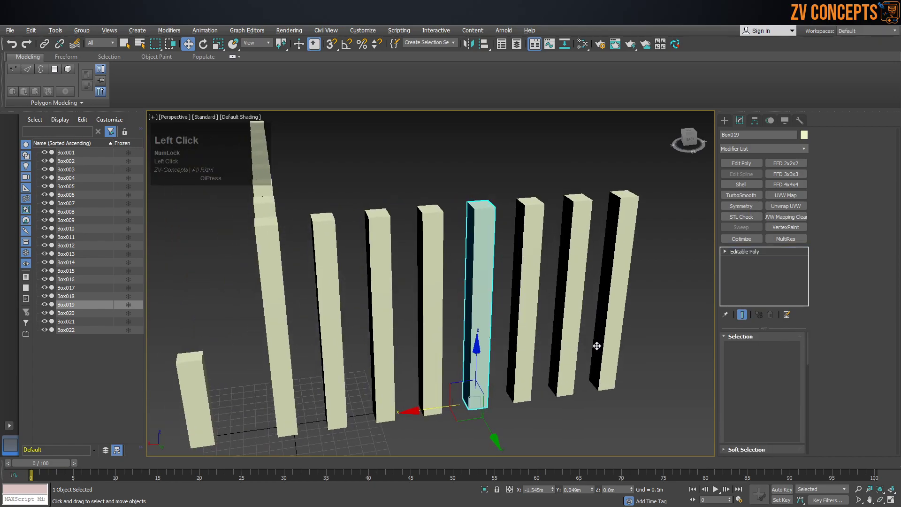
Make the reference copy Box011 unique and set its height to 1.637 m.
middle_click_drag(690, 281, 464, 254, "alt")
middle_click_drag(465, 253, 500, 164)
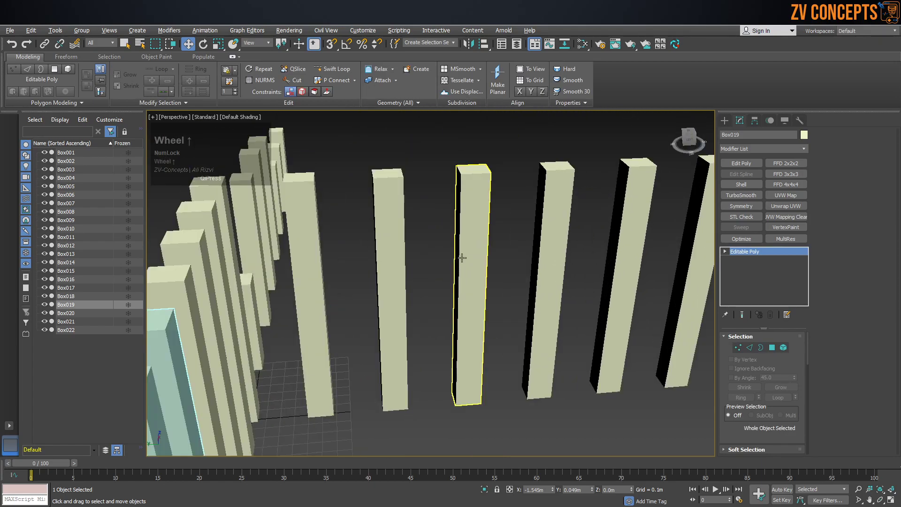
left_click(467, 211)
middle_click_drag(537, 248, 500, 252)
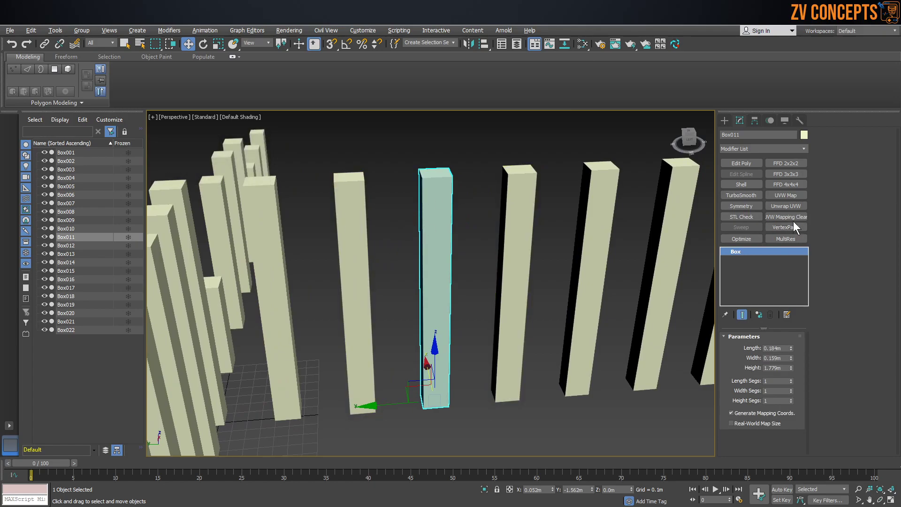
left_click(761, 314)
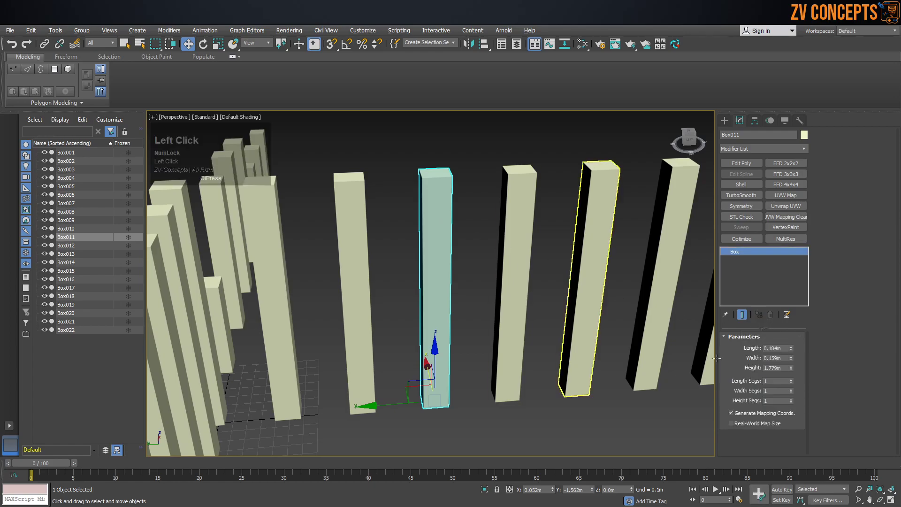
mouse_move(792, 368)
left_mouse_down()
mouse_move(796, 393)
mouse_move(797, 362)
mouse_move(800, 378)
left_mouse_up()
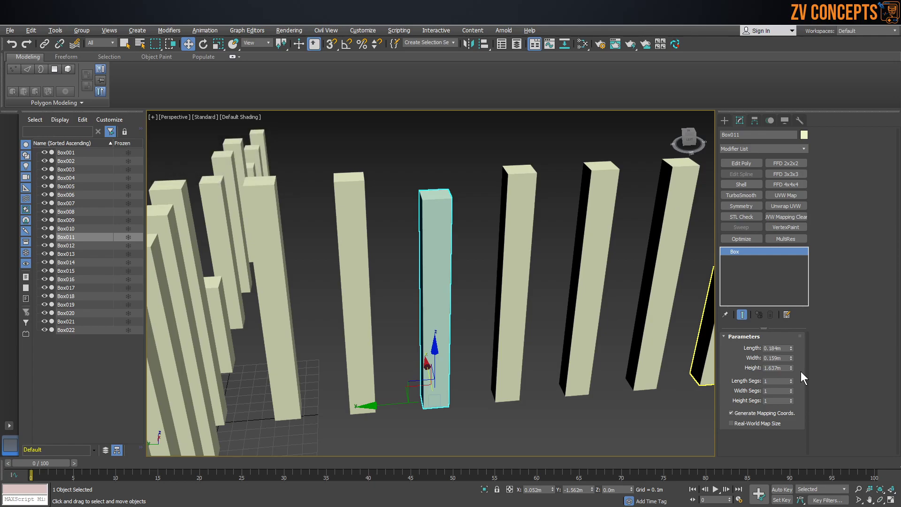
Delete all the boxes in the scene and reset the perspective view to the home grid.
scroll(451, 266, "down", 6)
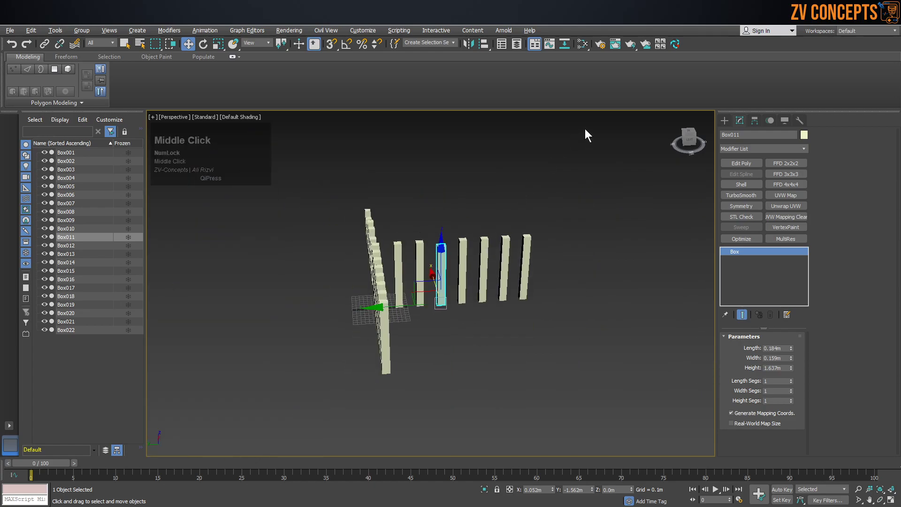
left_click(616, 139)
left_click_drag(616, 139, 219, 483)
key("Delete")
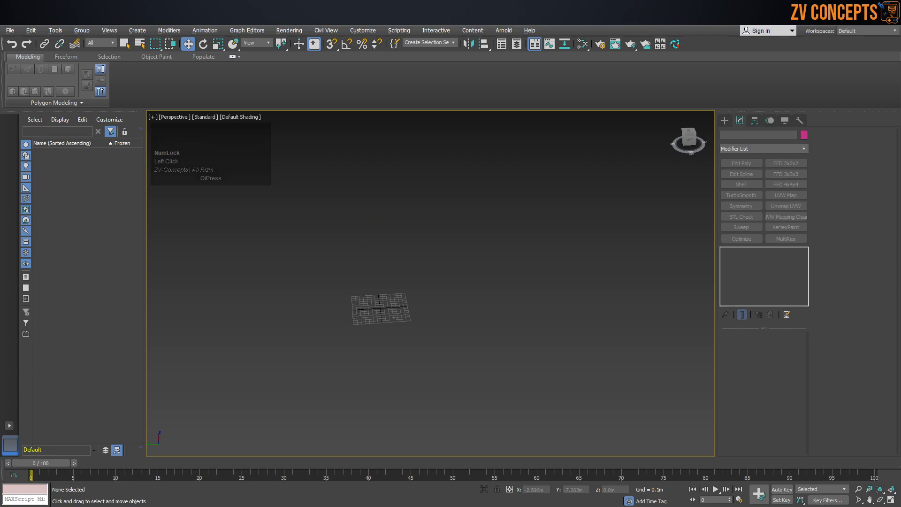
middle_click_drag(426, 282, 439, 286)
key("z")
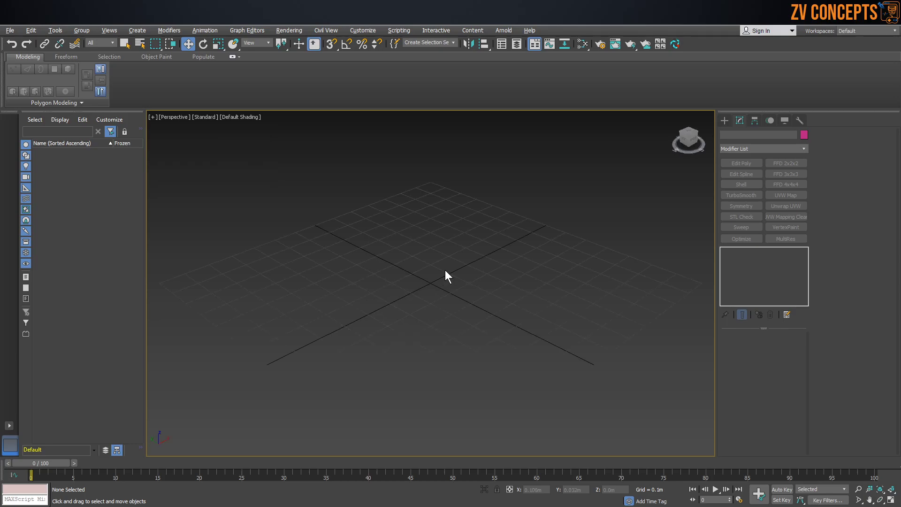
Create a flat box near the grid centre and convert it to an Editable Poly.
left_click(622, 333)
left_click(725, 120)
left_click(752, 188)
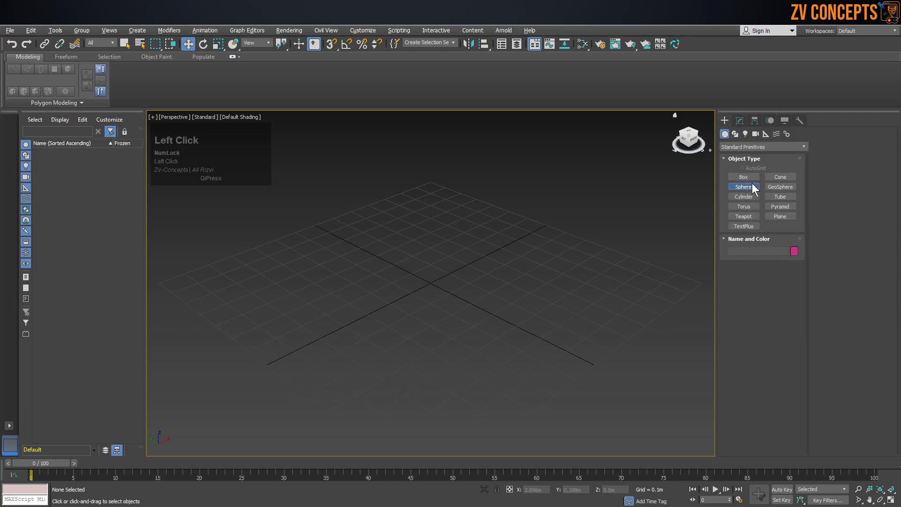
left_click(733, 179)
left_click_drag(461, 292, 478, 404)
left_click(482, 363)
middle_click_drag(496, 334, 454, 306, "alt")
right_click(491, 322)
right_click(464, 286)
mouse_move(519, 382)
left_click(573, 388)
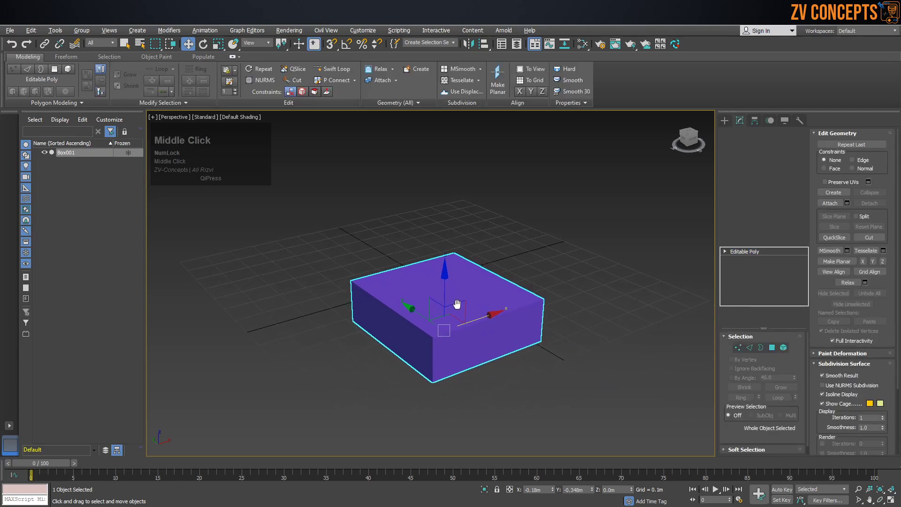
Select the box's top polygon and turn on edged faces display.
left_click(771, 348)
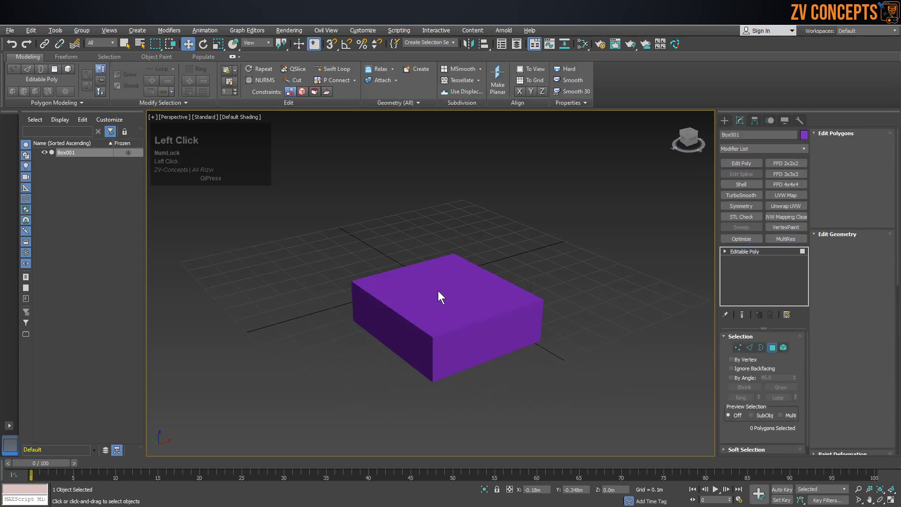
left_click(439, 294)
scroll(439, 294, "up", 3)
middle_click_drag(451, 324, 453, 294)
key("F4")
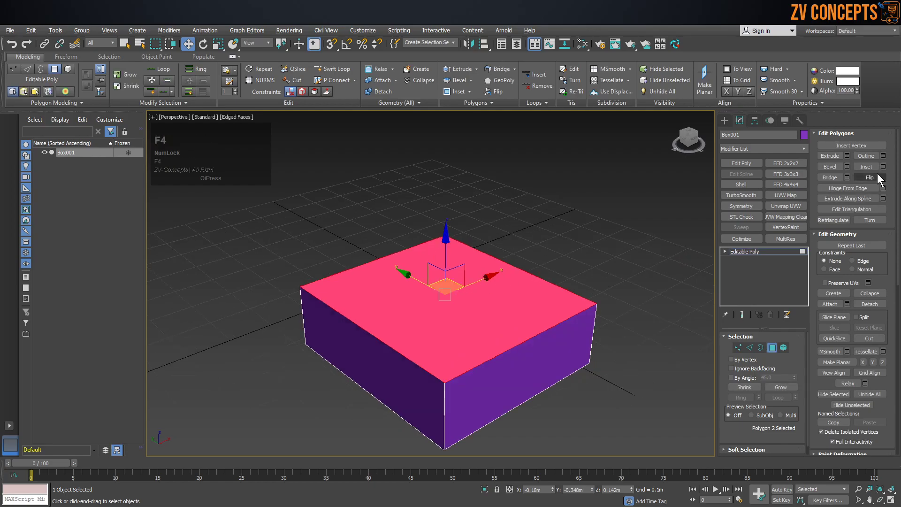
Flip the box's top polygon to reverse its normal and inspect the face from above.
middle_click_drag(435, 284, 435, 299, "alt")
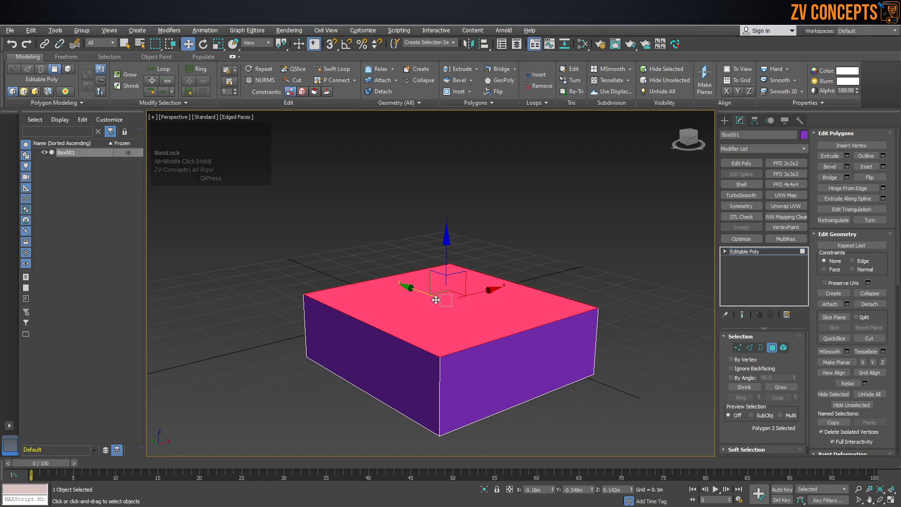
left_click(873, 177)
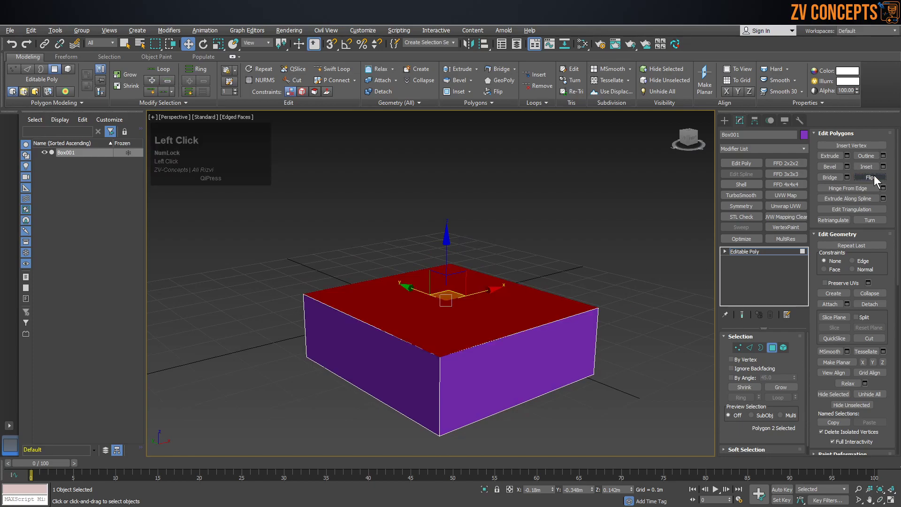
left_click(443, 213)
left_click(448, 298)
middle_click_drag(516, 267, 503, 285, "alt")
Undo the flip of the top polygon and delete the box.
key("ctrl")
key("ctrl+z")
key("ctrl+z")
key("ctrl+z")
key("space")
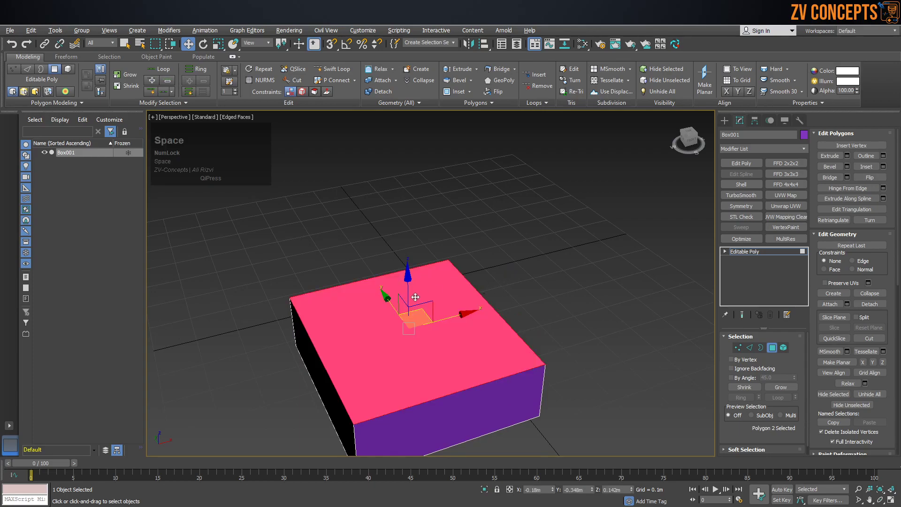
middle_click_drag(414, 298, 425, 295)
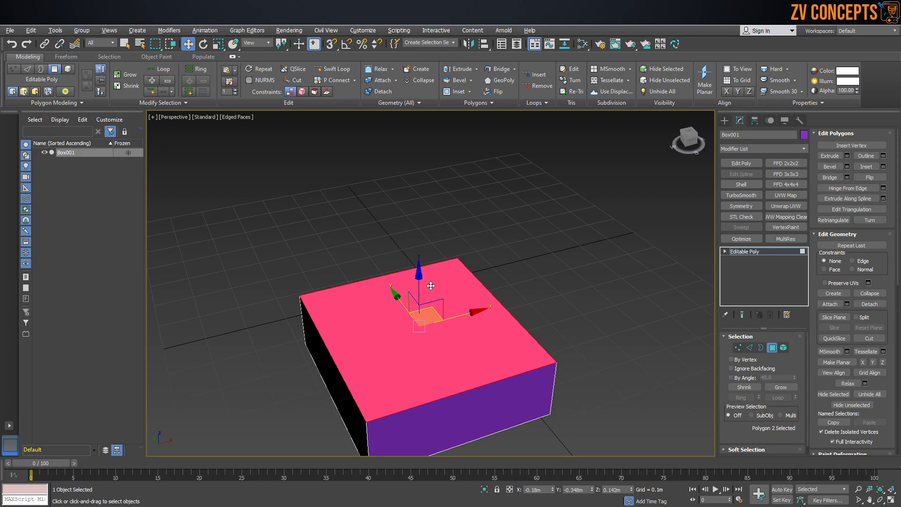
left_click(724, 120)
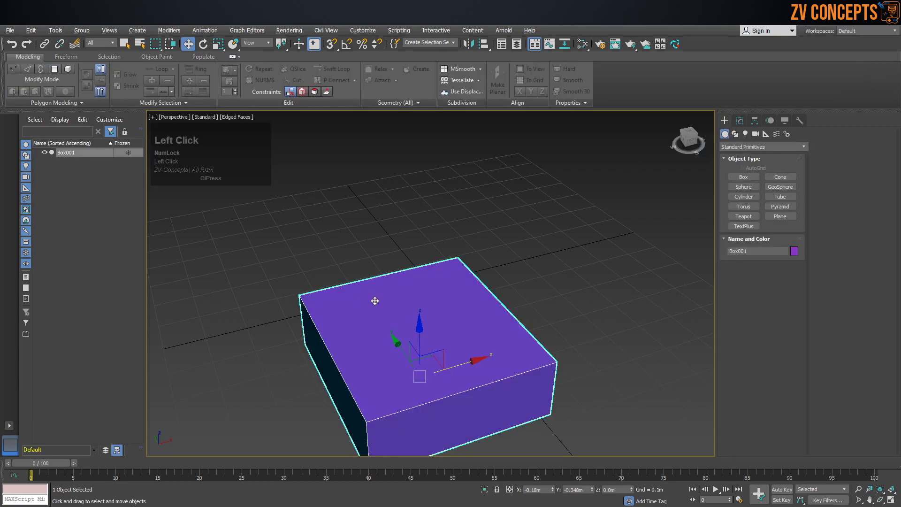
key("Delete")
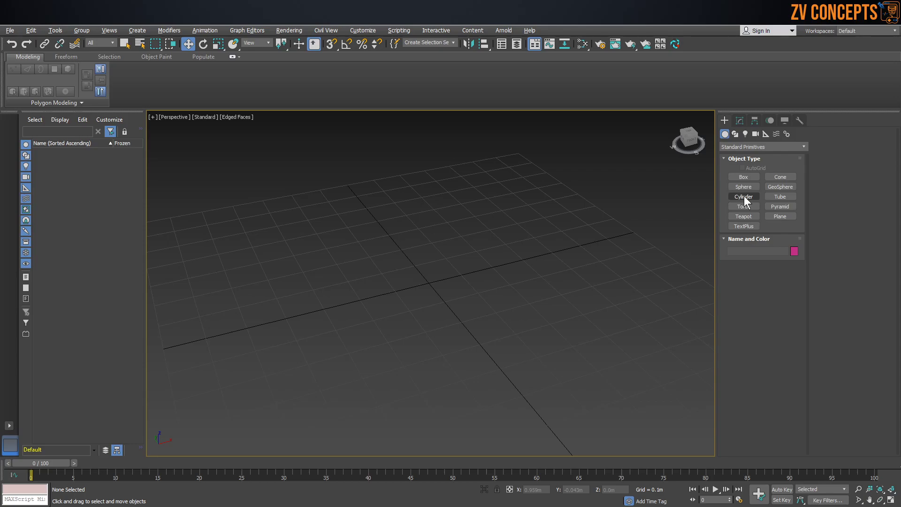
Create a flat tube at the grid centre with radii of about 0.556 m and 0.419 m and a height of about 0.048 m.
left_click(778, 196)
scroll(414, 291, "down", 3)
scroll(415, 290, "up", 3)
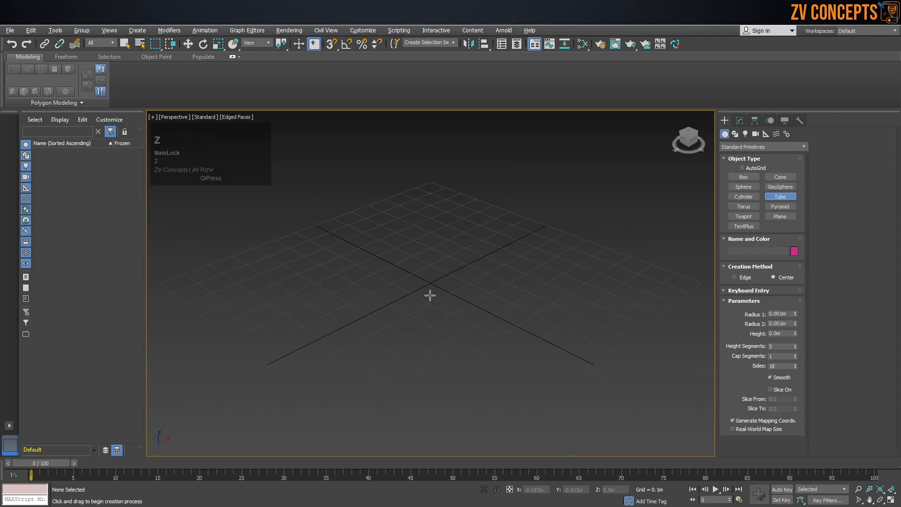
left_click_drag(428, 283, 510, 367)
left_click(498, 346)
left_click(502, 309)
middle_click_drag(502, 331, 505, 326, "alt")
Set the tube's height segments to 1.
left_click(737, 118)
right_click(794, 382)
middle_click_drag(371, 305, 379, 306, "alt")
left_click_drag(794, 368, 800, 394)
mouse_move(792, 362)
left_mouse_down()
mouse_move(795, 350)
mouse_move(802, 368)
left_mouse_up()
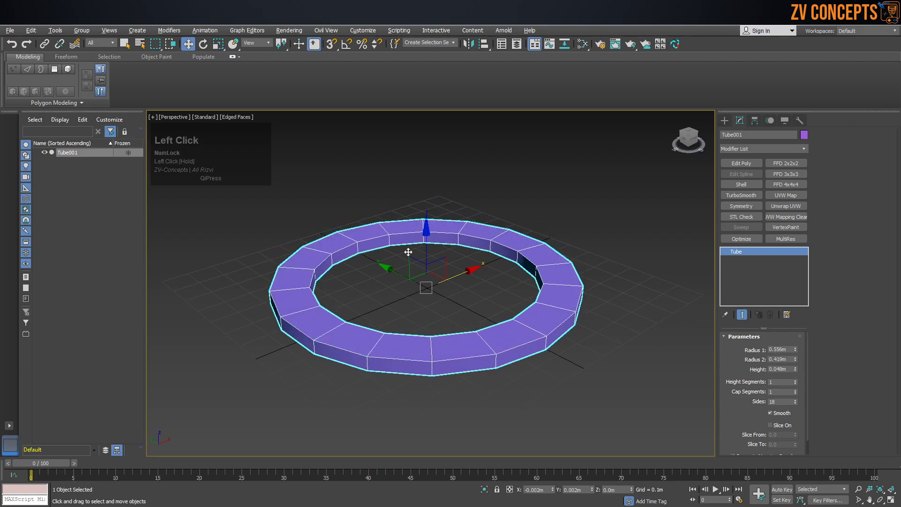
middle_click_drag(443, 266, 402, 258, "alt")
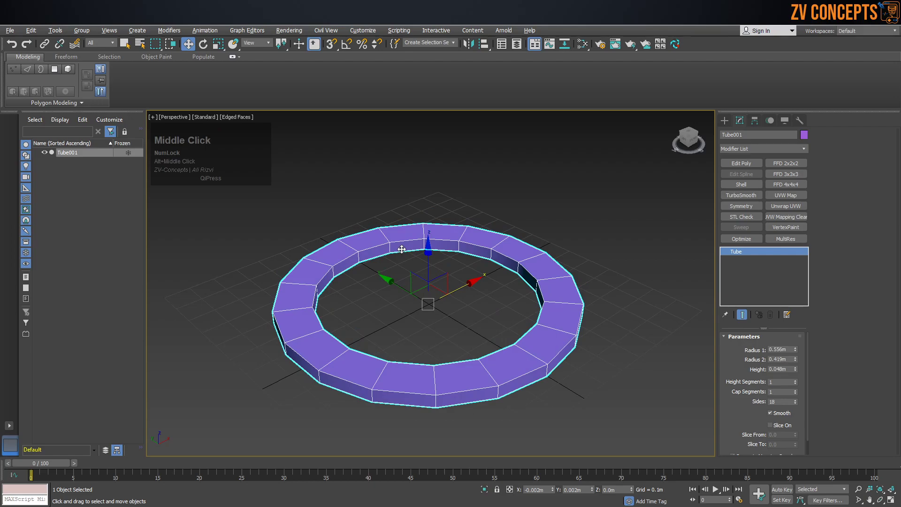
Centre the tube on the world origin by setting its X and Y position to 0.
left_click(504, 198)
left_click(496, 232)
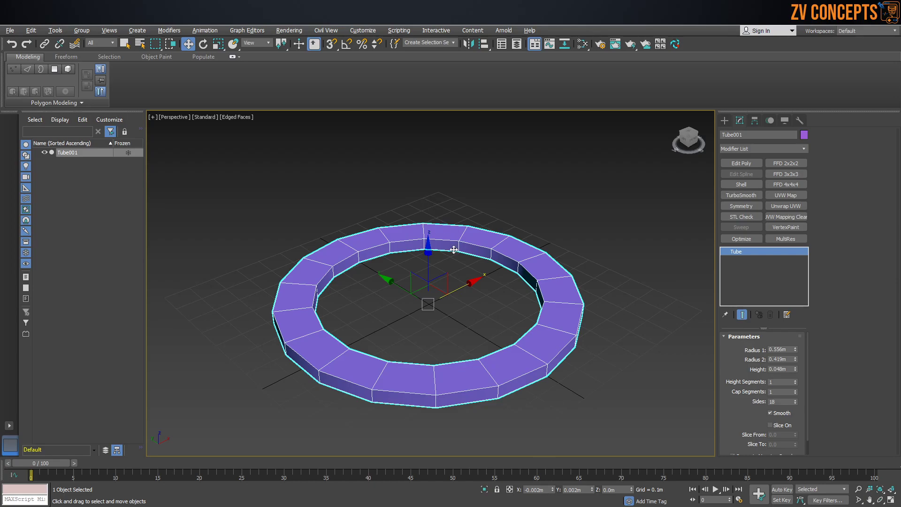
left_click(546, 490)
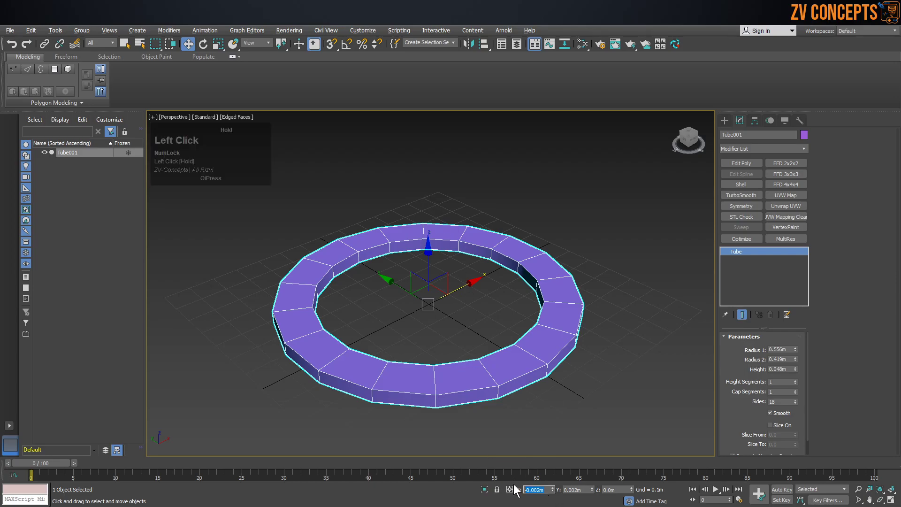
type("0")
left_click(575, 490)
type("0")
key("Return")
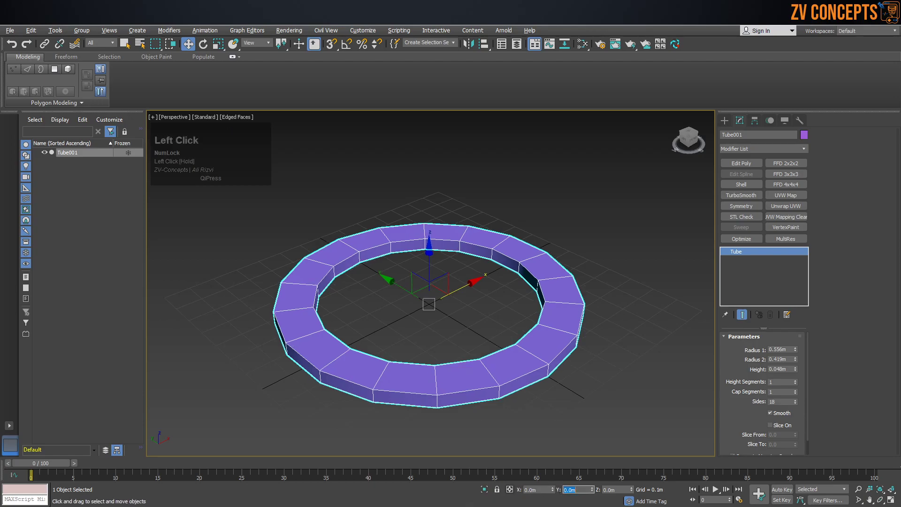
middle_click_drag(488, 240, 480, 239)
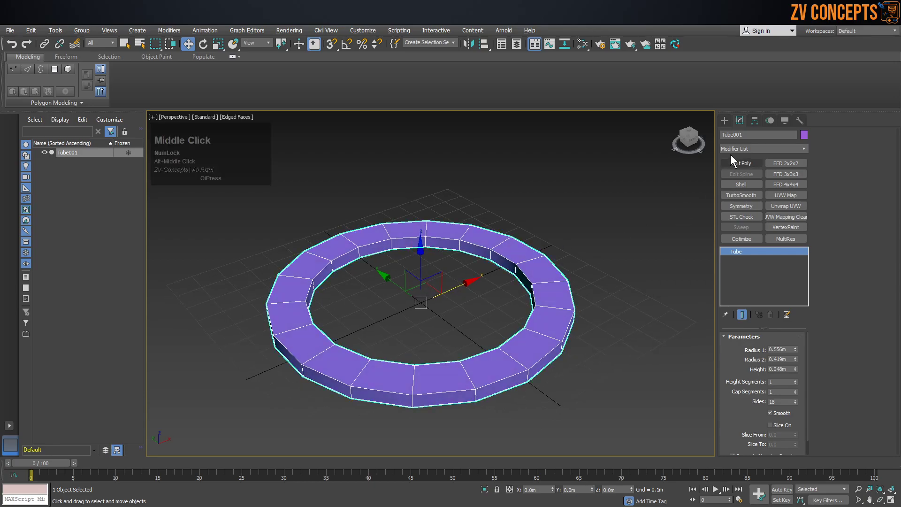
Create a cylinder of about 0.03 m radius and 0.069 m height on the ring's positive Y side, working in the Top view.
left_click(724, 119)
scroll(339, 234, "up", 4)
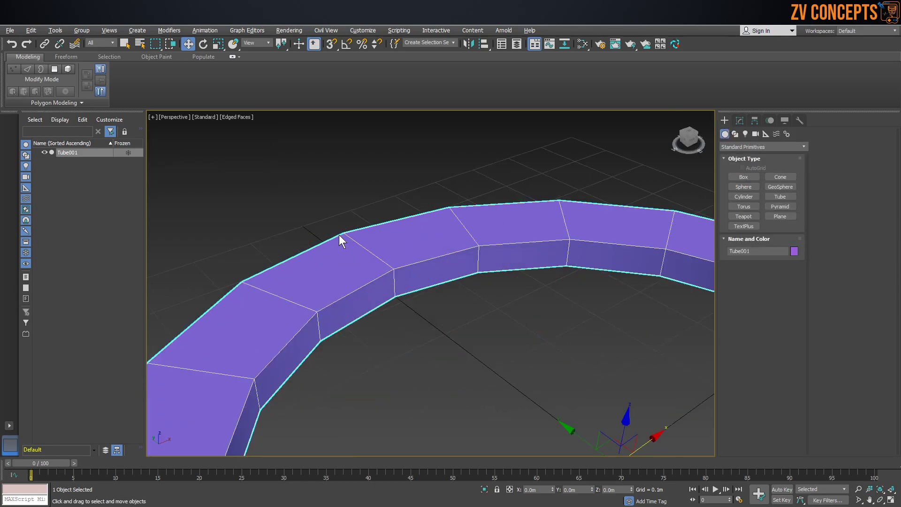
left_click(745, 196)
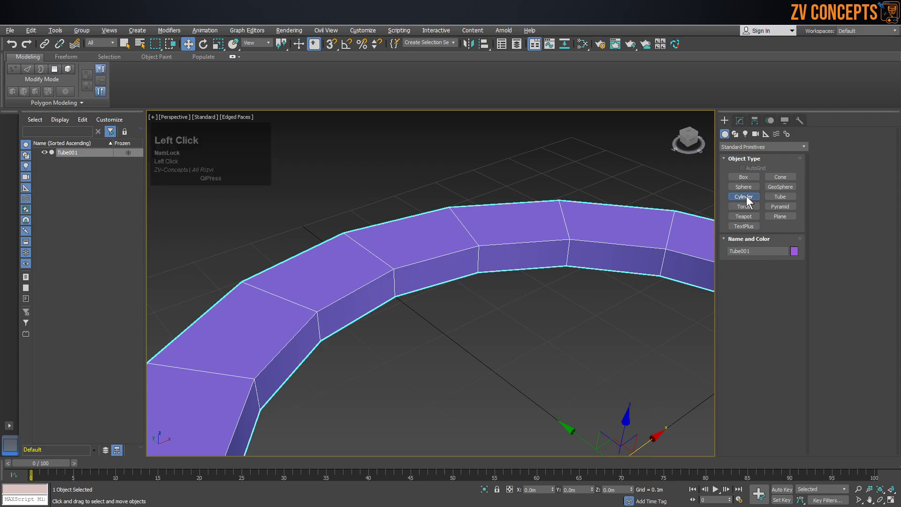
key("t")
scroll(420, 254, "up", 6)
mouse_move(446, 204)
left_mouse_down()
mouse_move(460, 213)
mouse_move(460, 205)
left_mouse_up()
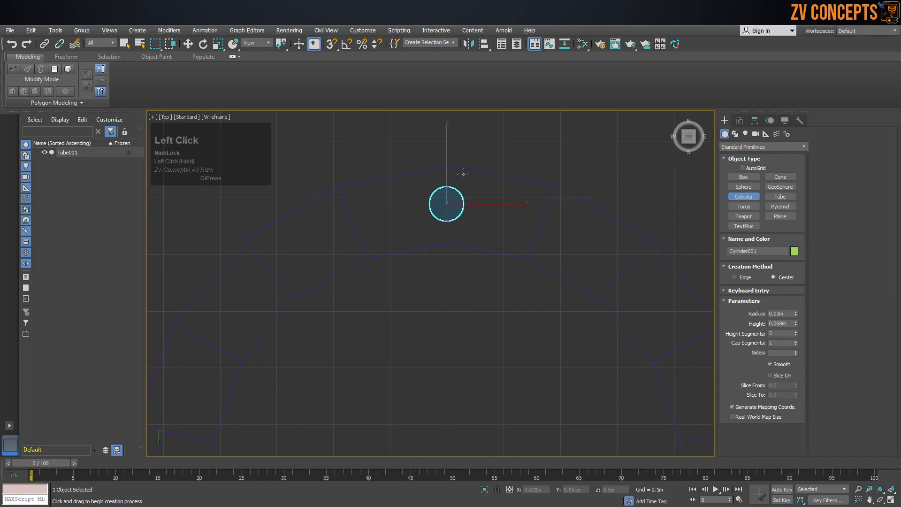
left_click(461, 174)
key("p")
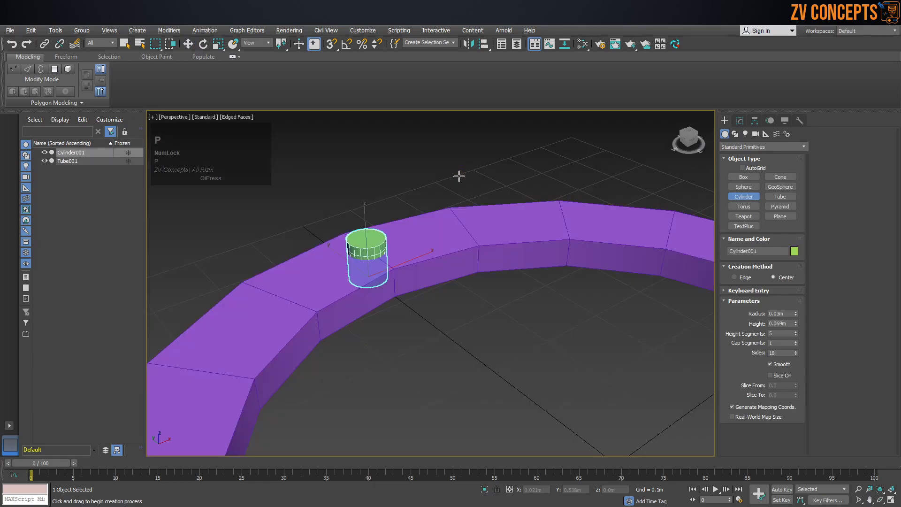
Raise the cylinder along Z to about 0.041 m so it stands on the tube.
key("w")
middle_click_drag(369, 249, 380, 235, "alt")
left_click_drag(367, 229, 365, 203)
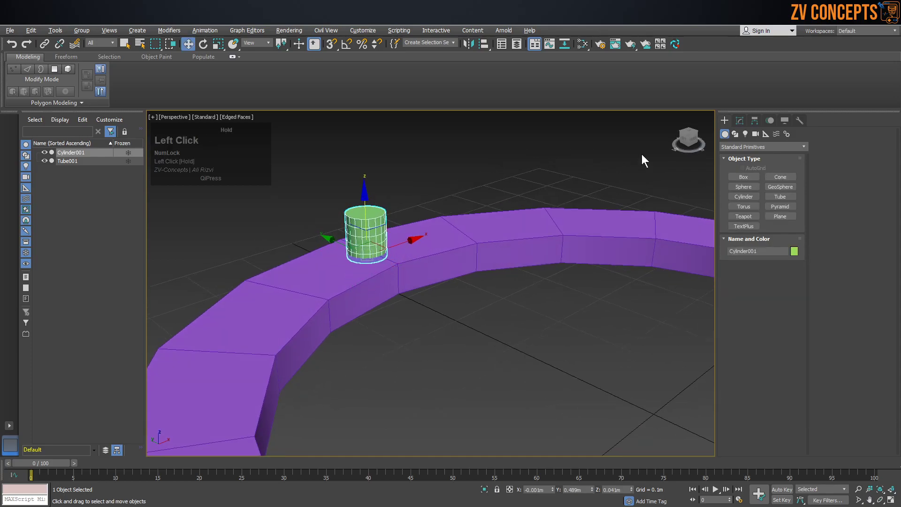
Set the cylinder's height segments to 1 and its sides to 16.
left_click(740, 121)
right_click(796, 370)
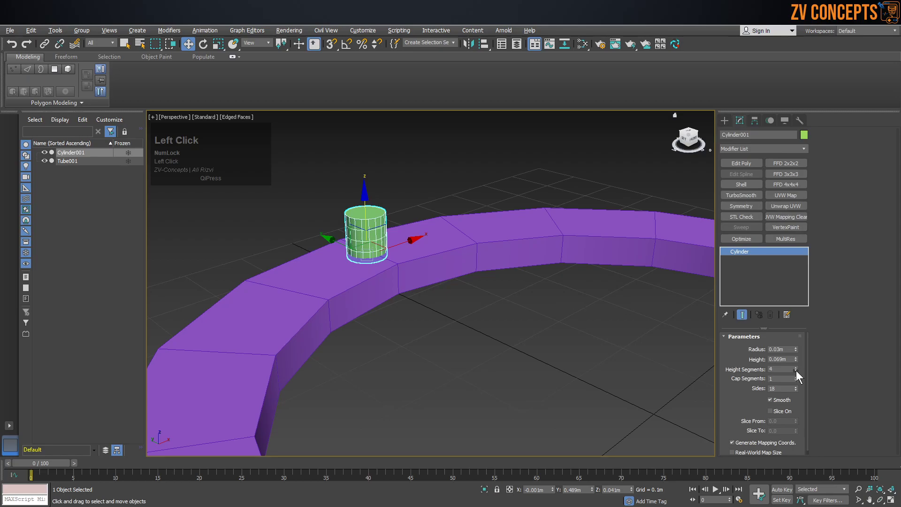
left_click(785, 388)
left_click_drag(785, 389, 763, 387)
key("BackSpace")
type("16")
key("Return")
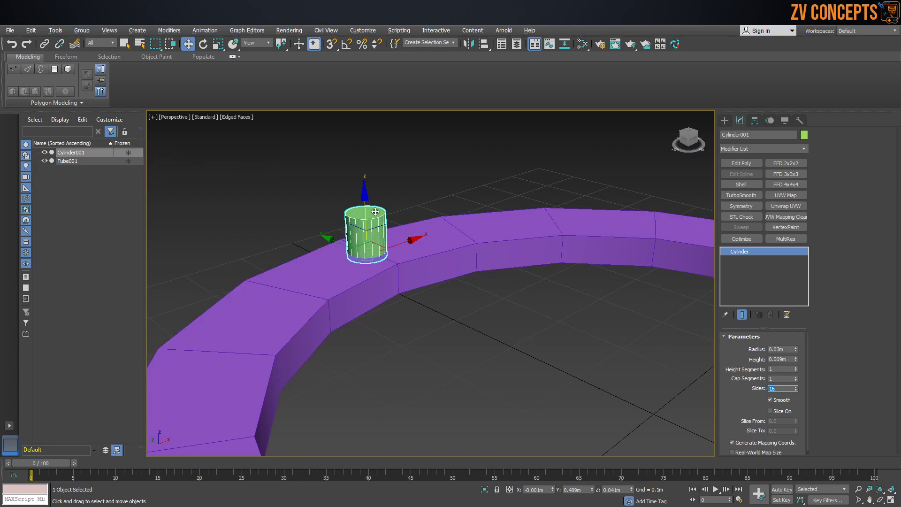
Place three reference clones of the cylinder by hand along the ring's positive X side, moving each in the Top view.
scroll(380, 212, "down", 5)
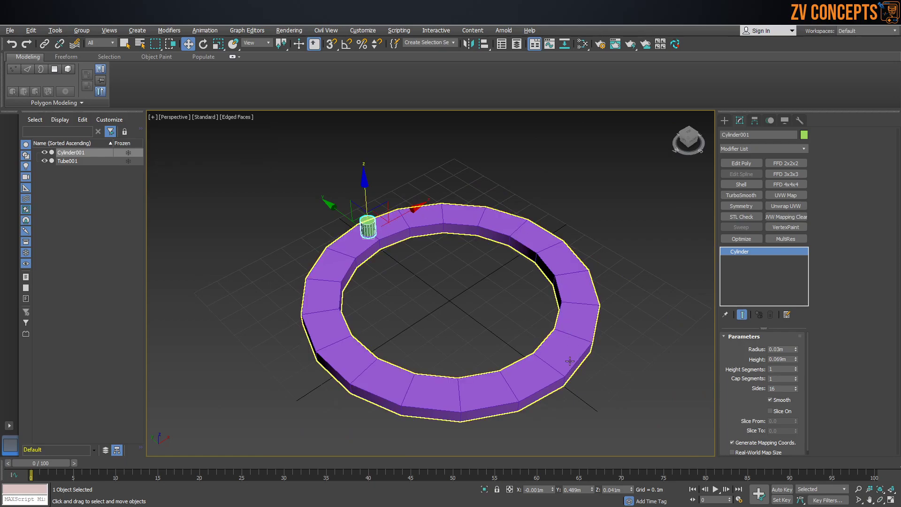
key("t")
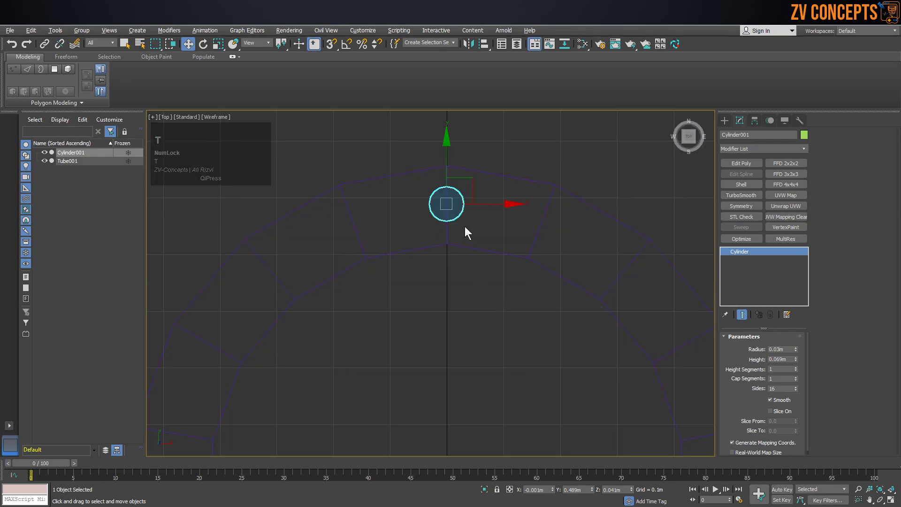
scroll(474, 221, "down", 3)
middle_click_drag(463, 197, 441, 188)
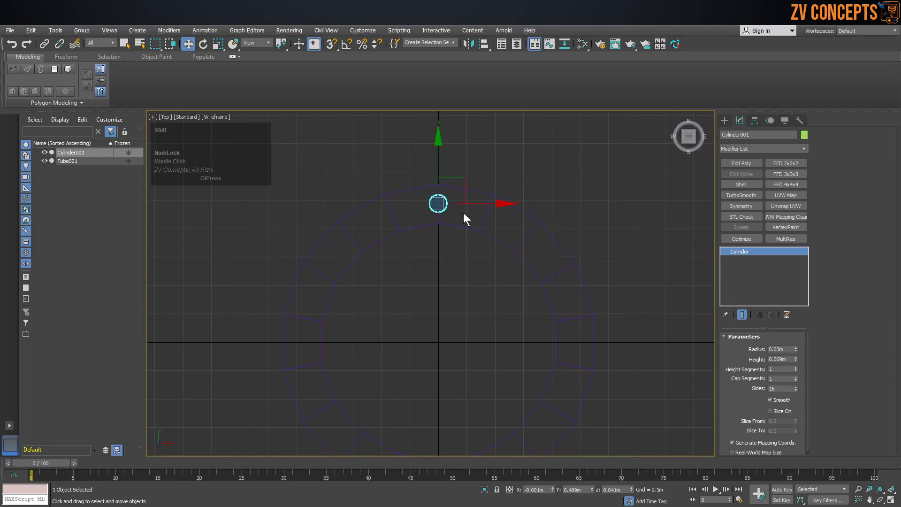
left_click(464, 178, "shift")
mouse_move(463, 178)
left_mouse_down("shift")
mouse_move(509, 183)
mouse_move(536, 199)
mouse_move(591, 275)
mouse_move(602, 310)
mouse_move(601, 360)
mouse_move(592, 373)
left_mouse_up("shift")
left_click(453, 305)
left_click(458, 305)
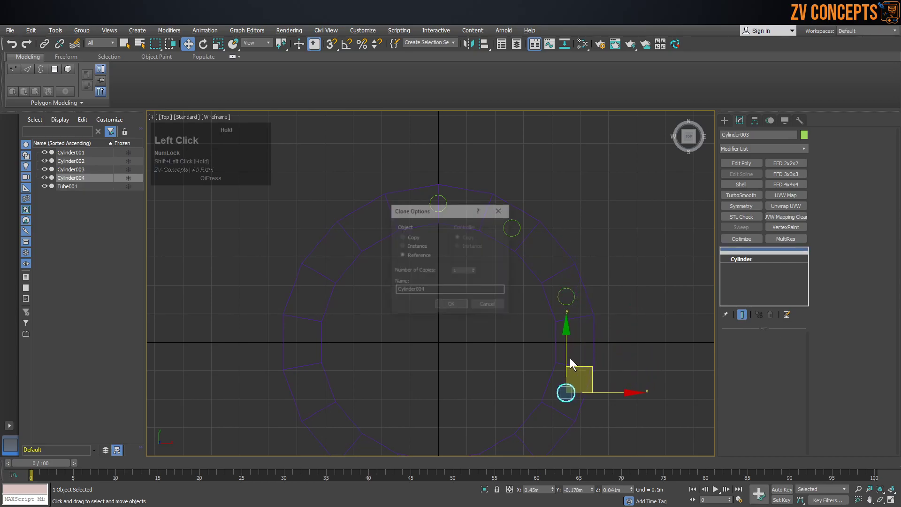
left_click(451, 304)
middle_click_drag(541, 317, 548, 243)
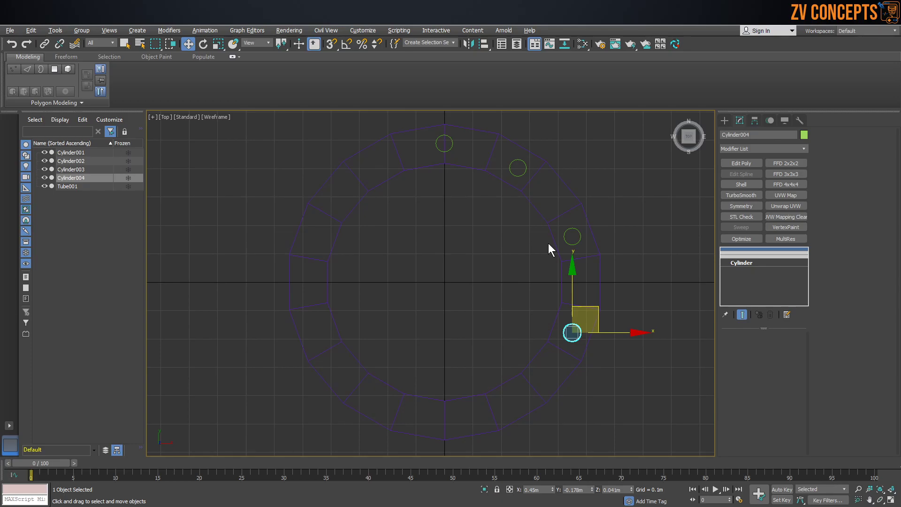
Undo the three hand-placed cylinder clones and return to the Perspective view.
key("ctrl+z")
key("ctrl+z")
key("ctrl+z")
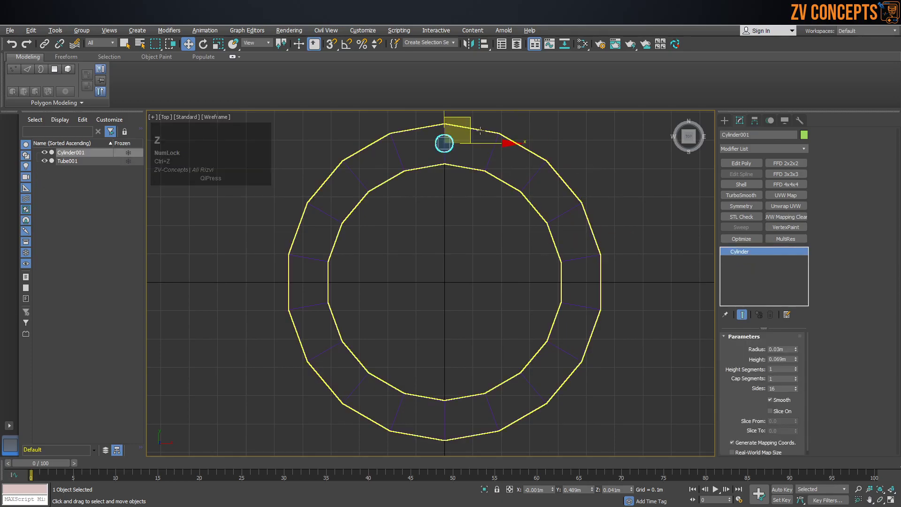
middle_click_drag(472, 138, 469, 165)
key("p")
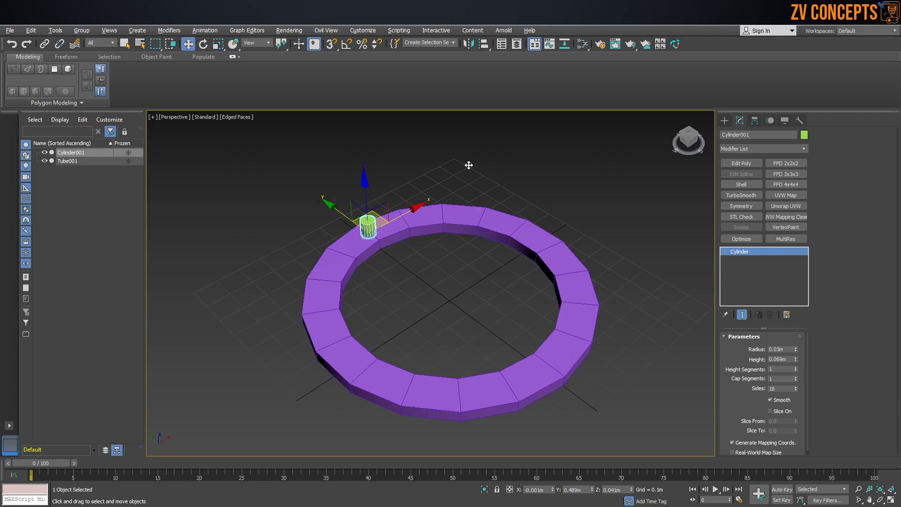
Compare the pivot location of the tube with that of the cylinder in the Perspective view.
middle_click_drag(368, 298, 422, 263, "alt")
left_click(495, 200)
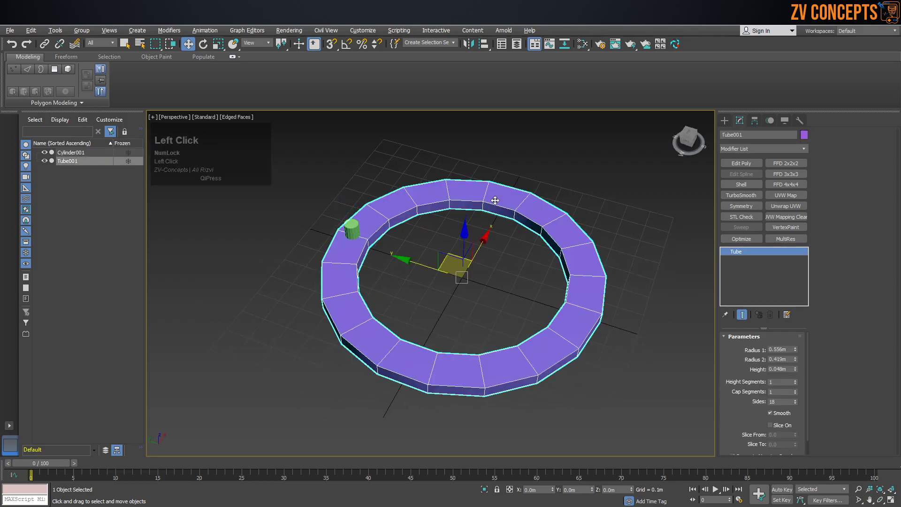
middle_click_drag(474, 272, 485, 264, "alt")
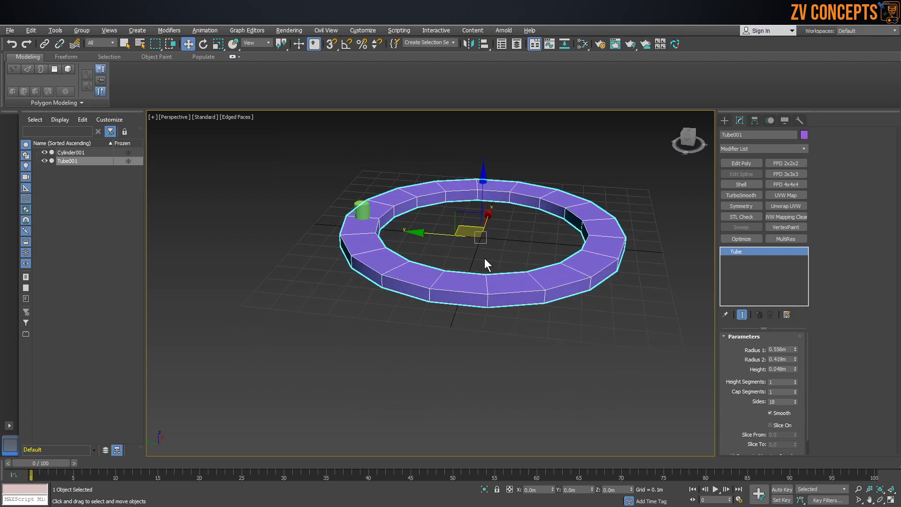
left_click(374, 215)
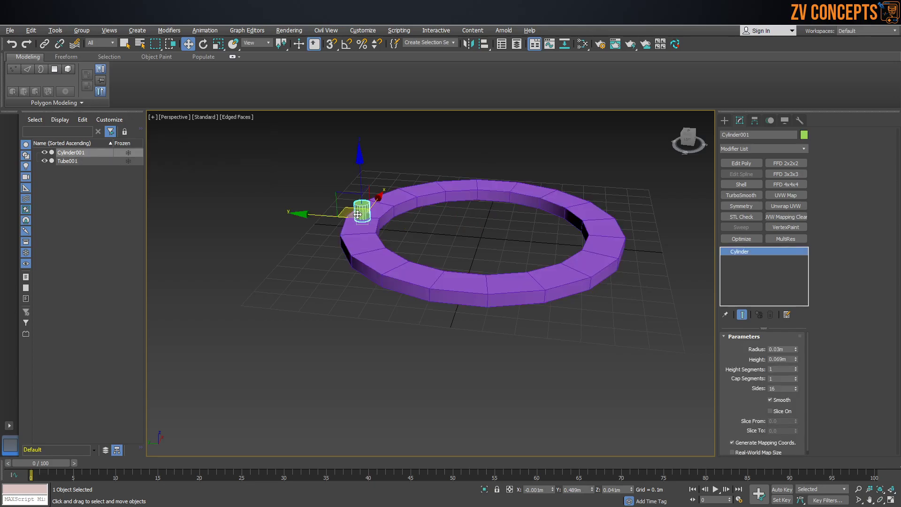
key("z")
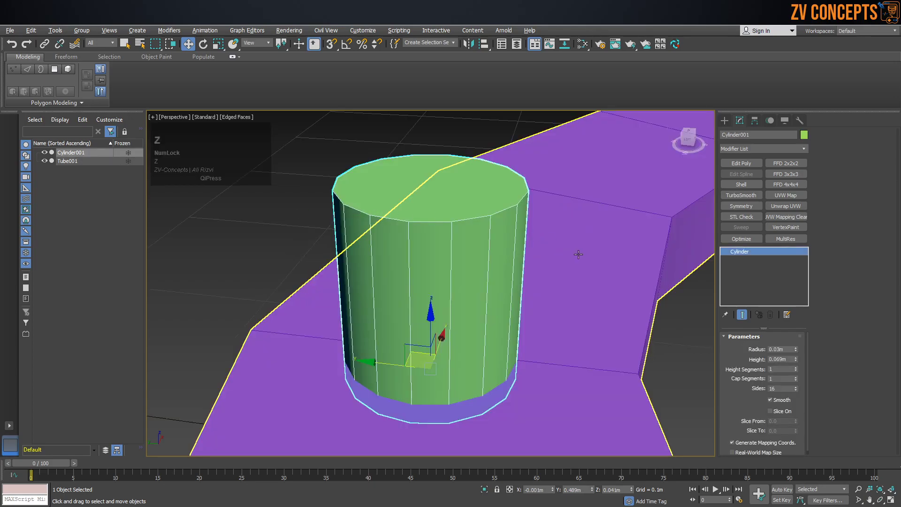
scroll(385, 235, "down", 6)
scroll(352, 230, "up", 4)
scroll(323, 220, "down", 6)
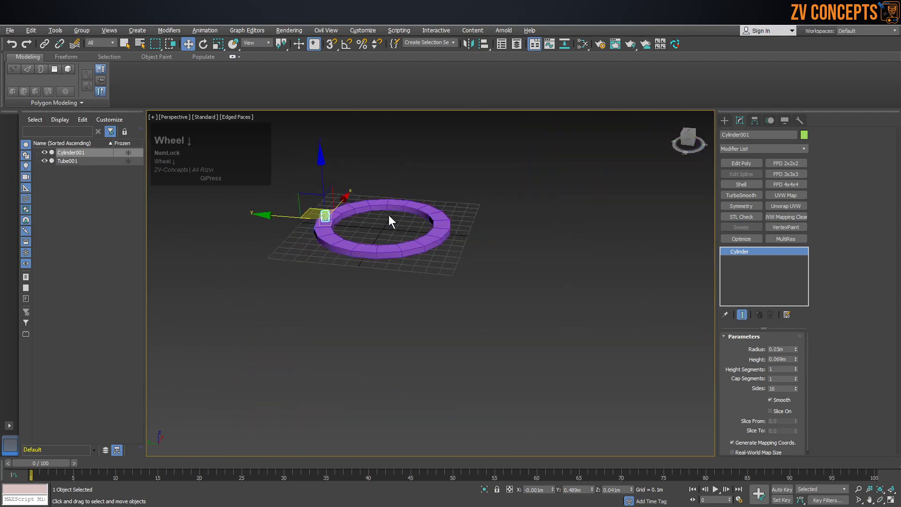
scroll(376, 219, "up", 4)
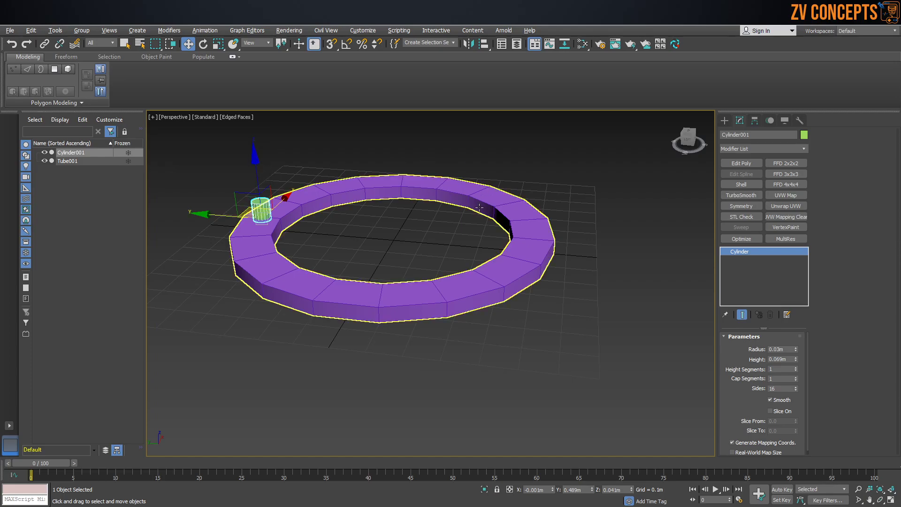
Move only the cylinder's pivot to the world origin by setting its X, Y and Z position to 0.
left_click(757, 123)
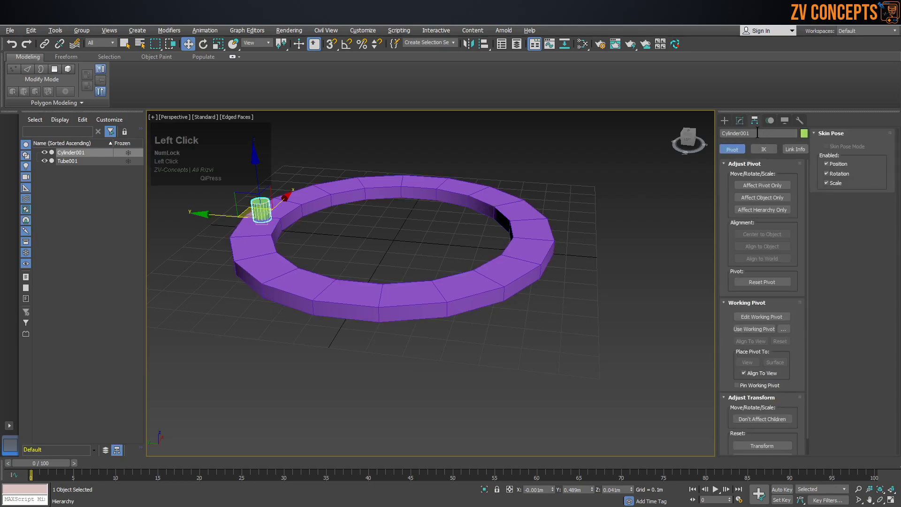
left_click(766, 185)
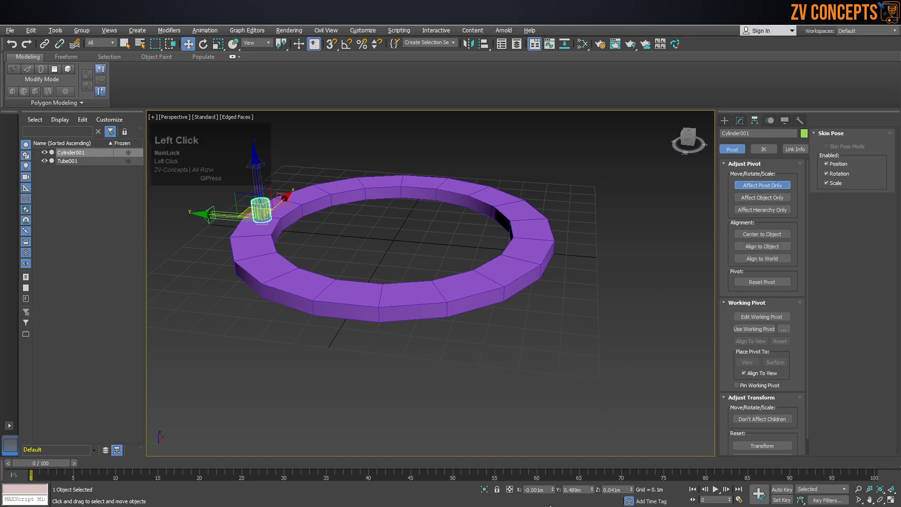
right_click(552, 489)
right_click(592, 490)
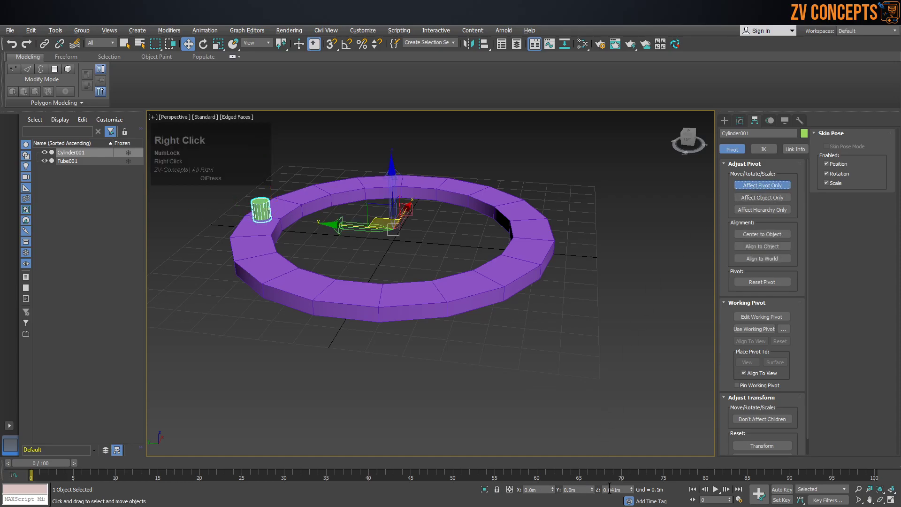
right_click(631, 490)
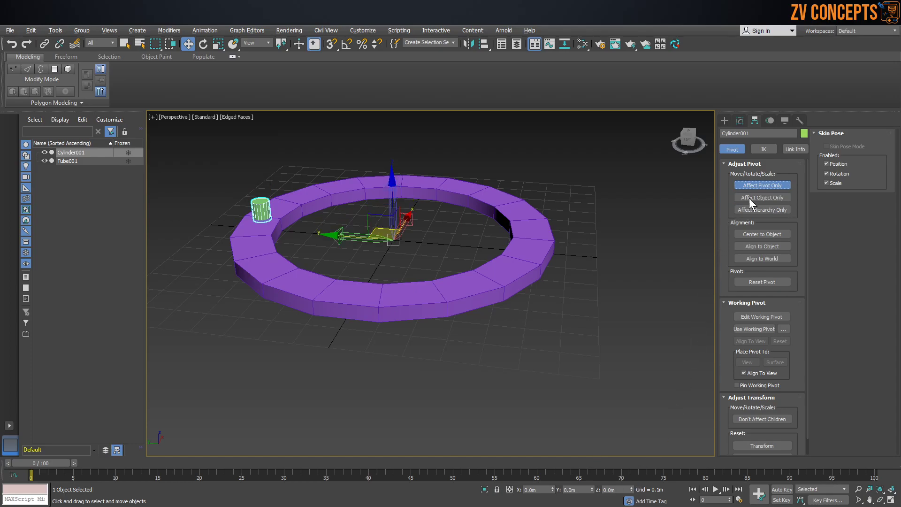
left_click(758, 185)
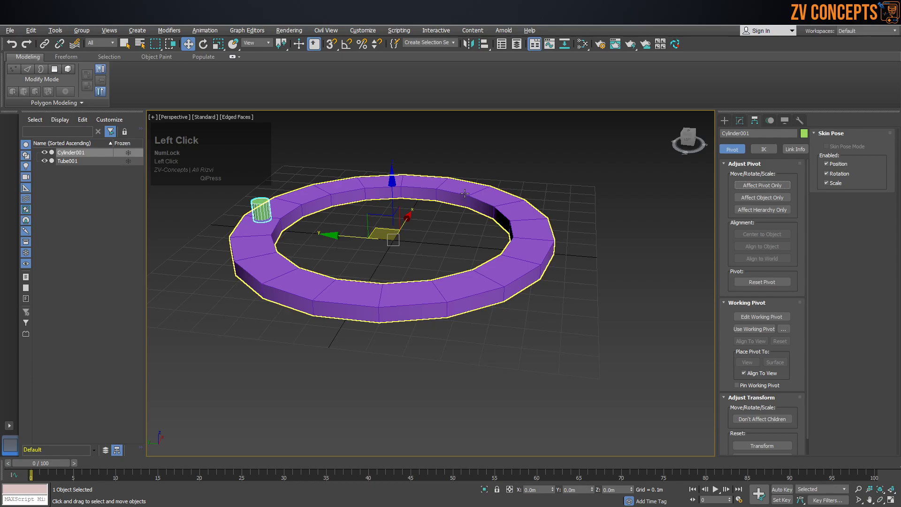
Clone the cylinder as 9 instances around the ring by rotating it about 31 degrees clockwise in the Top view.
middle_click_drag(242, 246, 278, 261)
key("t")
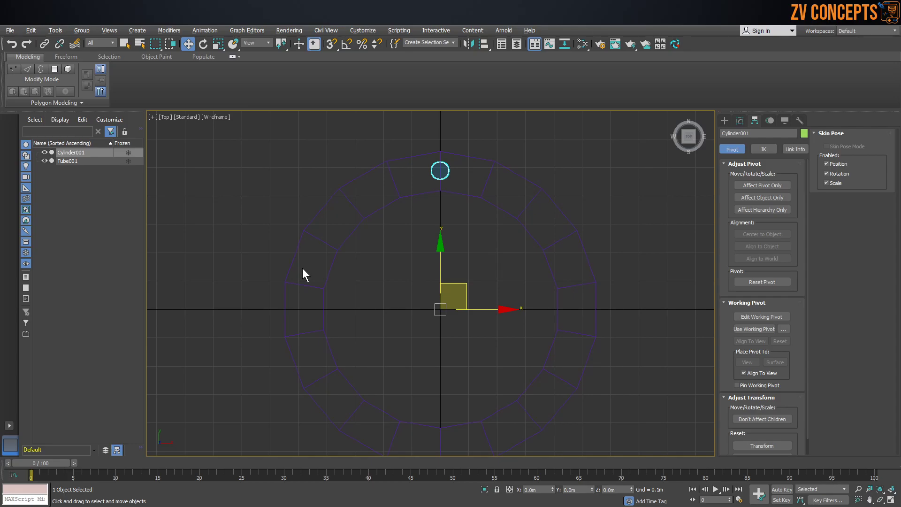
key("e")
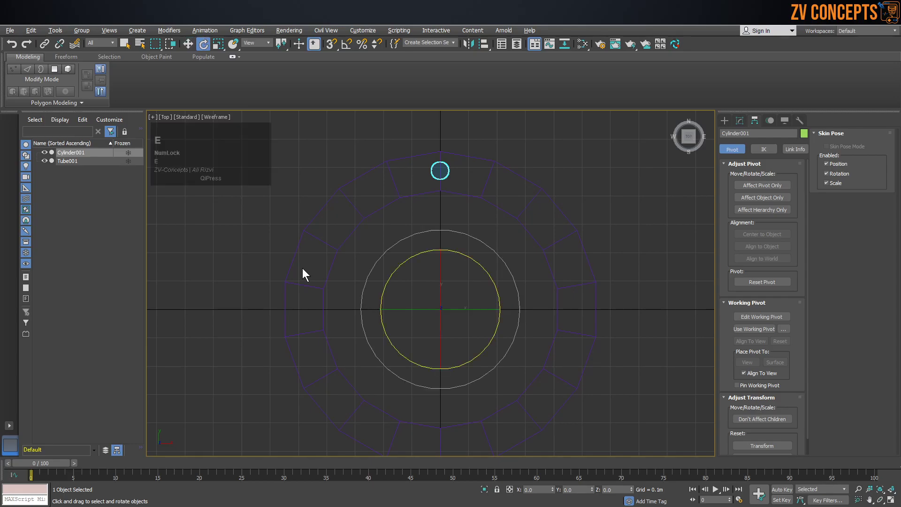
key("shift")
left_click_drag(451, 253, 484, 245, "shift")
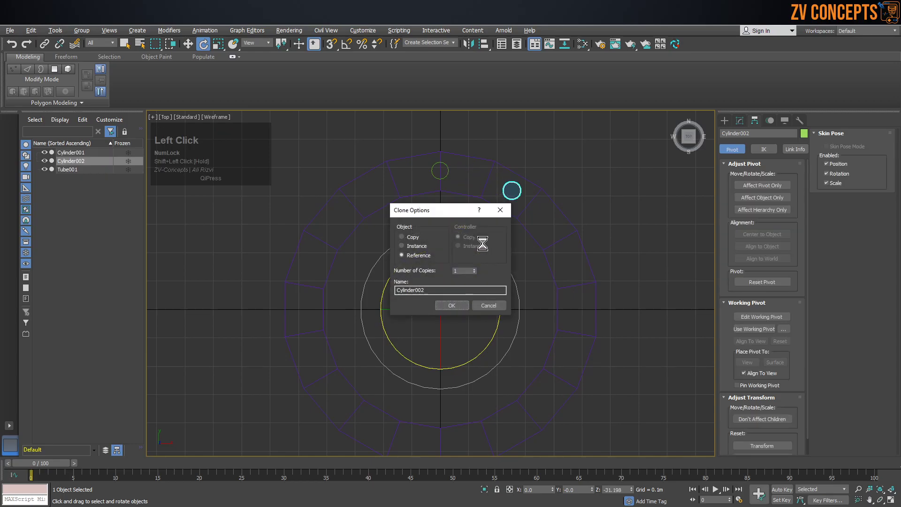
left_click(415, 246)
left_click_drag(472, 269, 443, 272)
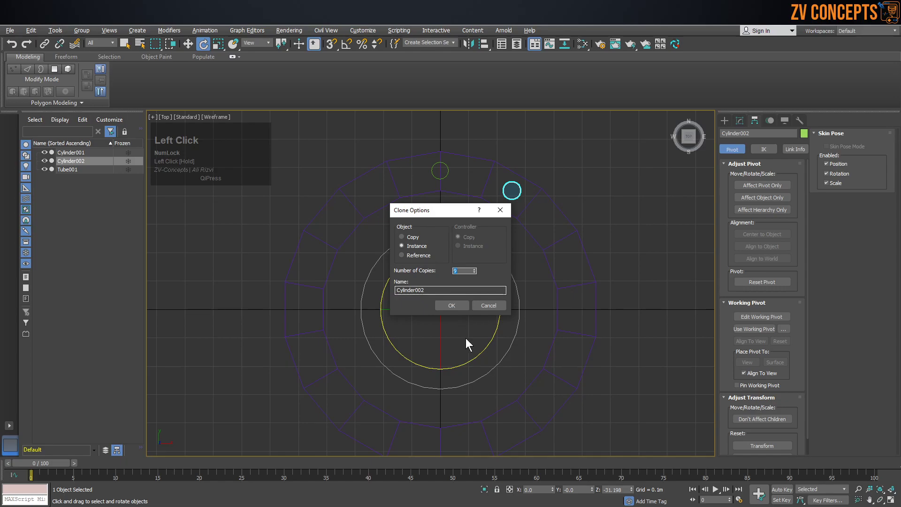
left_click(451, 305)
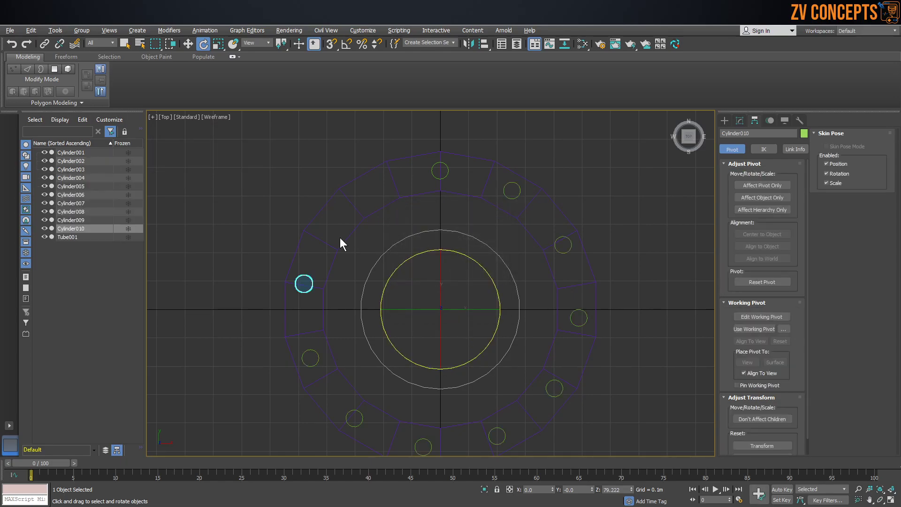
Rotate the last cylinder clone slightly in the Perspective view, and undo that rotation together with the nine instances.
key("p")
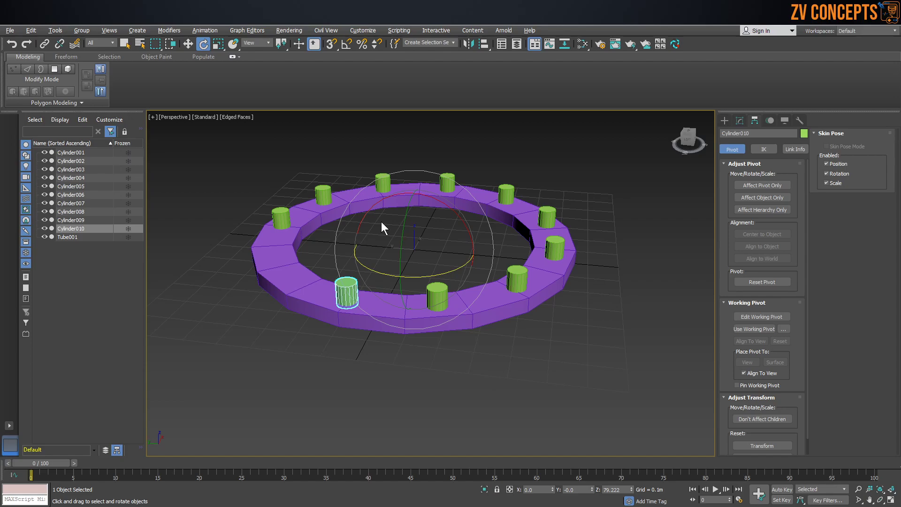
scroll(371, 192, "down", 3)
middle_click_drag(371, 193, 344, 204, "alt")
scroll(344, 203, "up", 4)
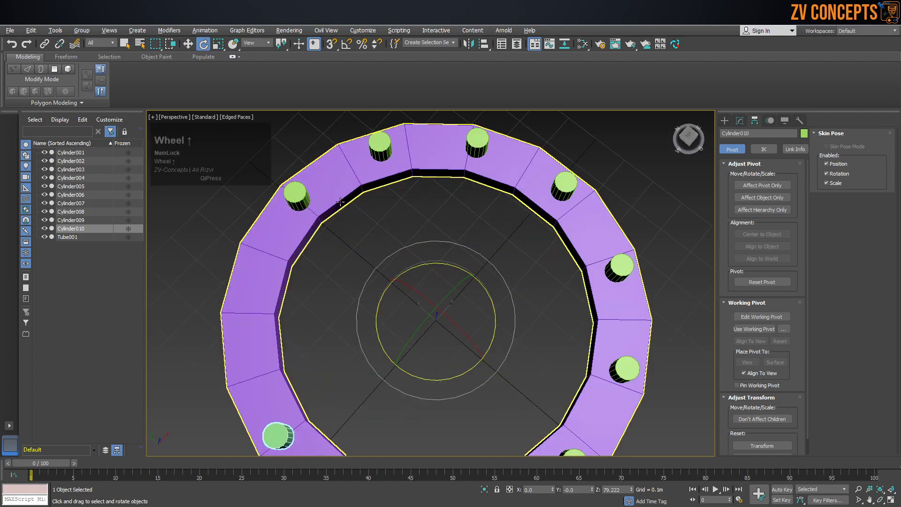
left_click_drag(443, 376, 382, 364)
middle_click_drag(362, 338, 452, 315, "alt")
key("ctrl")
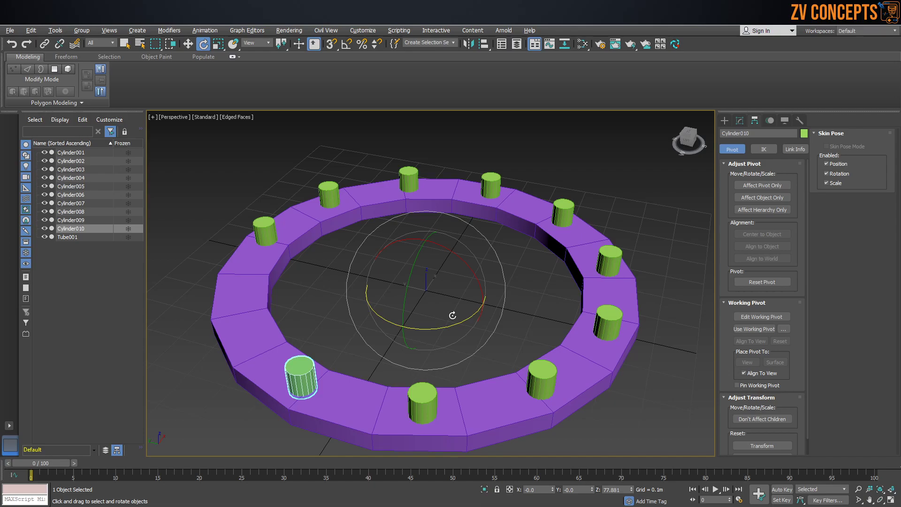
key("ctrl")
key("ctrl+z")
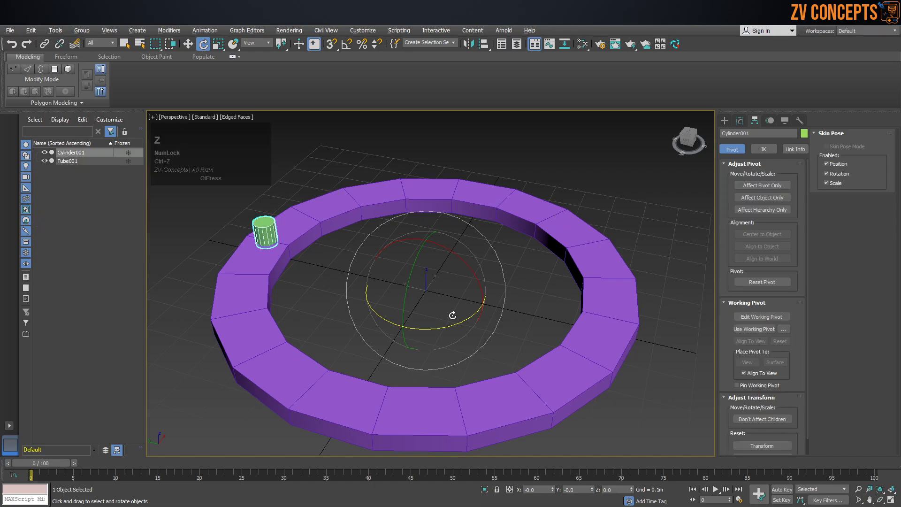
Turn on angle snap and check its angle increment in the Grid and Snap Settings.
left_click(342, 42)
right_click(342, 41)
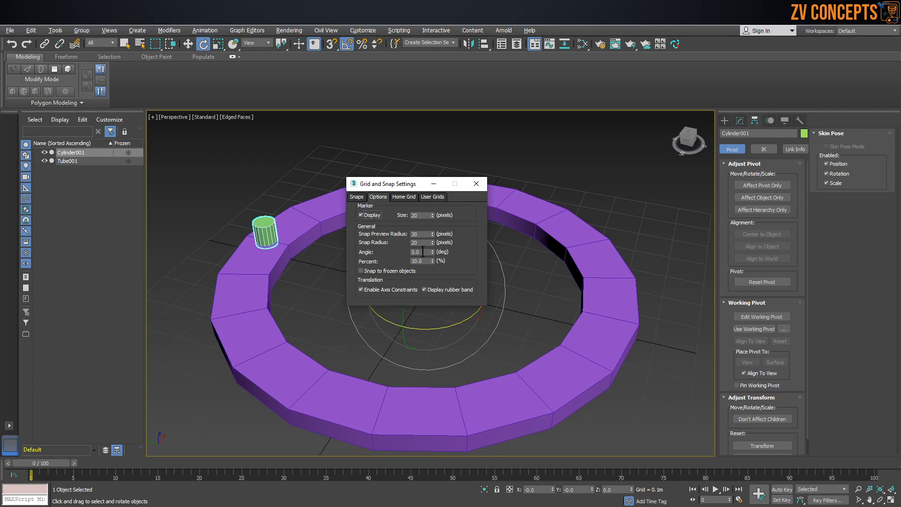
left_click(476, 184)
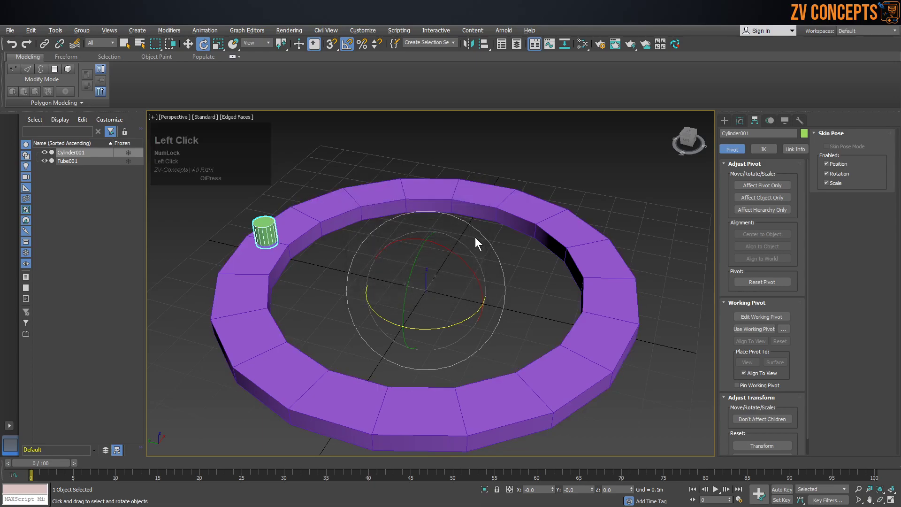
Rotate the cylinder 10 degrees clockwise around the ring's centre in the Top view.
key("t")
mouse_move(467, 255)
left_mouse_down()
mouse_move(477, 259)
mouse_move(469, 252)
left_mouse_up()
middle_click_drag(461, 235, 499, 161)
Select the tube and check how many sides its parameters give.
left_click(508, 158)
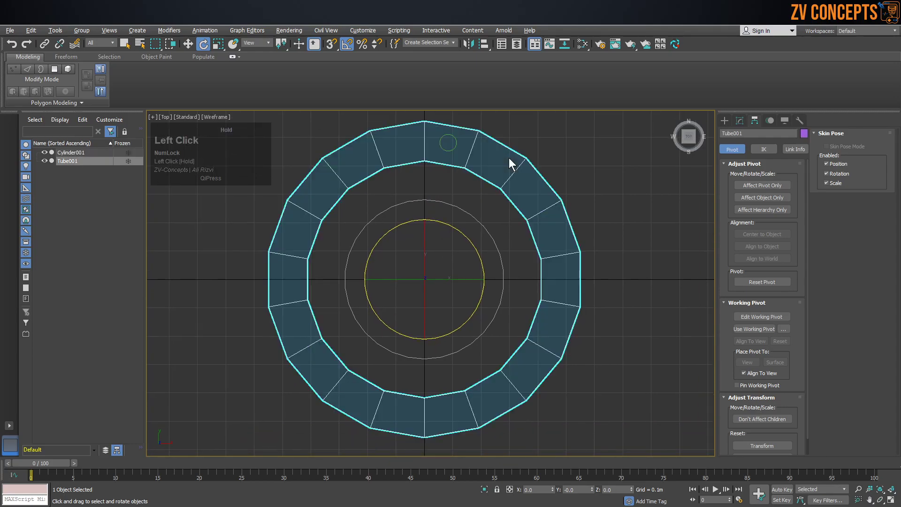
left_click(725, 118)
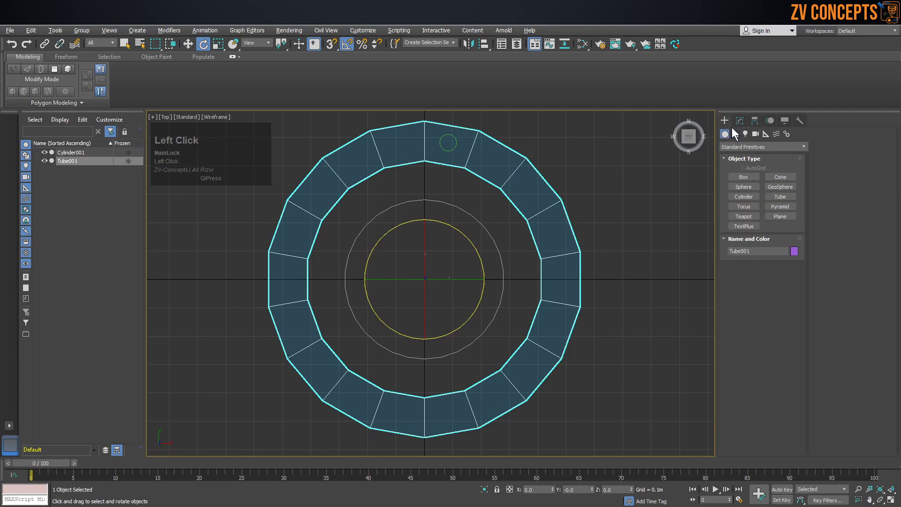
left_click(739, 121)
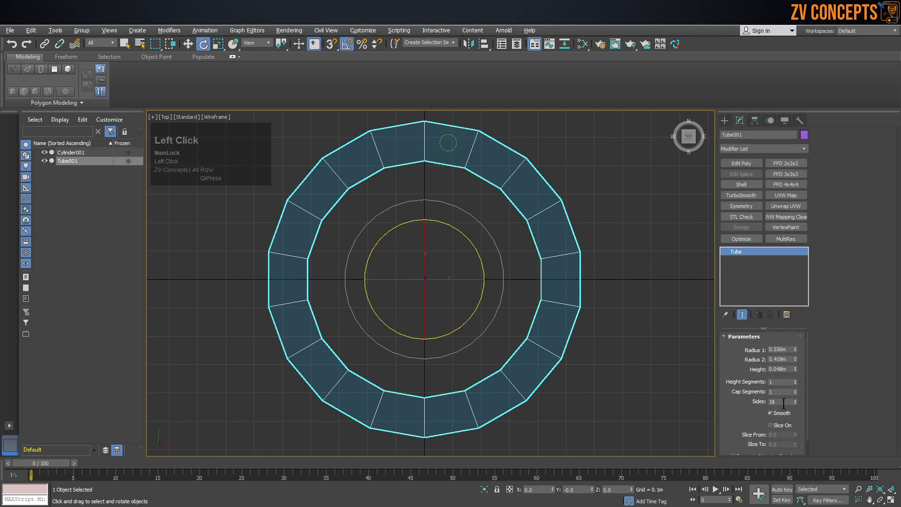
Try a rotated clone of the cylinder around the ring with angle snap on, and cancel it.
left_click(448, 149)
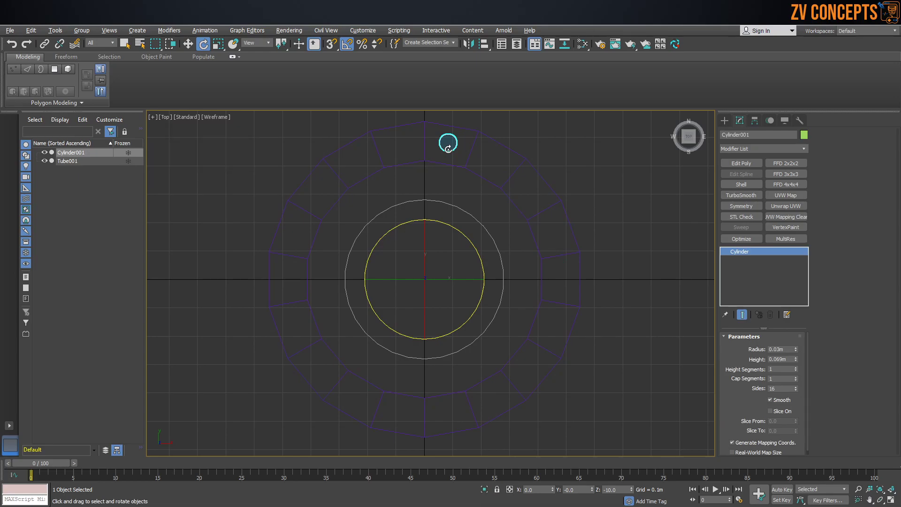
left_click(443, 224, "shift")
mouse_move(441, 223)
left_mouse_down("shift")
mouse_move(429, 213)
mouse_move(444, 211)
mouse_move(437, 208)
left_mouse_up("shift")
key("ctrl+z")
left_click(488, 305)
Try a rotated clone of the cylinder with angle snap off, cancel it and turn angle snap back on.
left_click(346, 44)
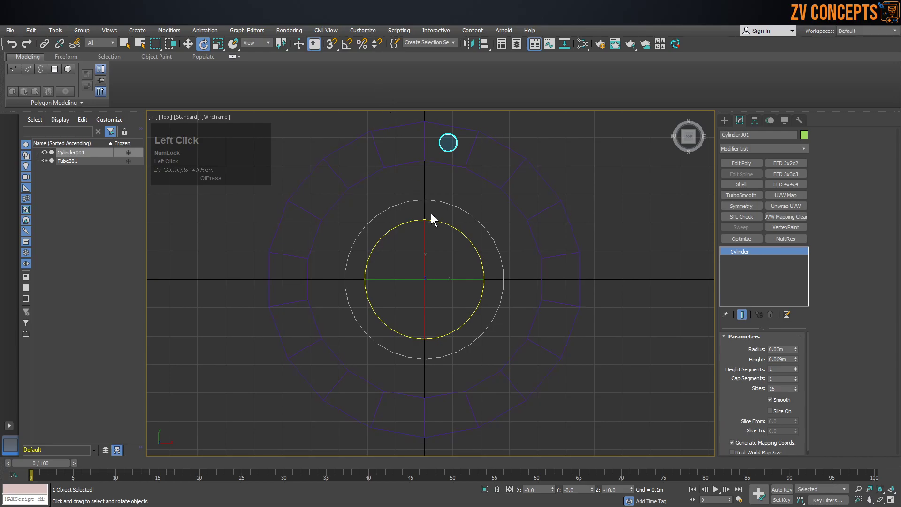
mouse_move(436, 221)
left_mouse_down("shift")
mouse_move(458, 225)
mouse_move(495, 292)
mouse_move(453, 425)
mouse_move(431, 236)
mouse_move(283, 209)
mouse_move(274, 223)
mouse_move(283, 220)
left_mouse_up("shift")
left_click(502, 305)
left_click(347, 43)
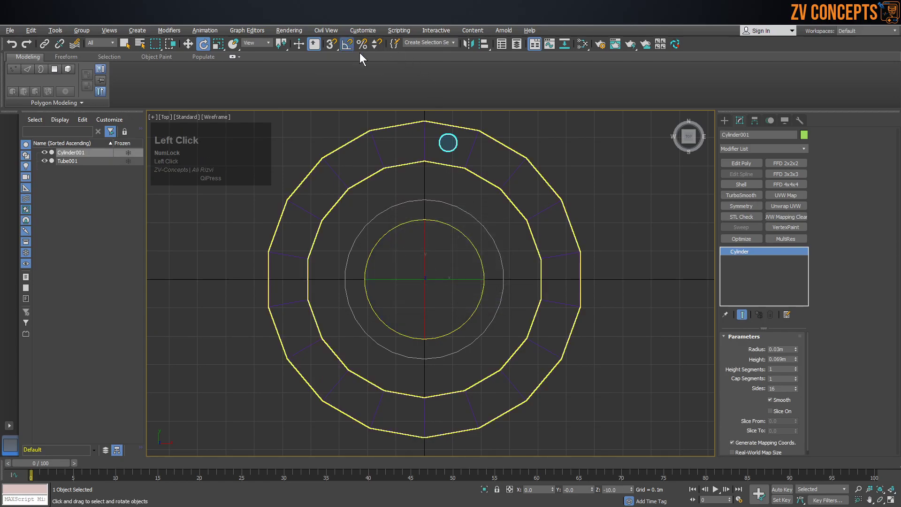
Clone the cylinder by rotating it 20 degrees clockwise around the ring's centre, making 18 instances.
left_click_drag(441, 221, 453, 220, "shift")
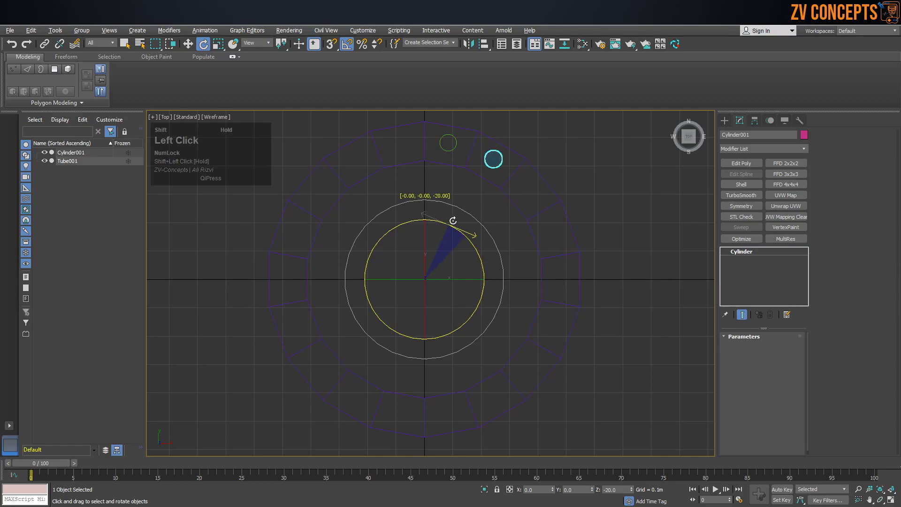
left_click_drag(453, 221, 452, 221, "shift")
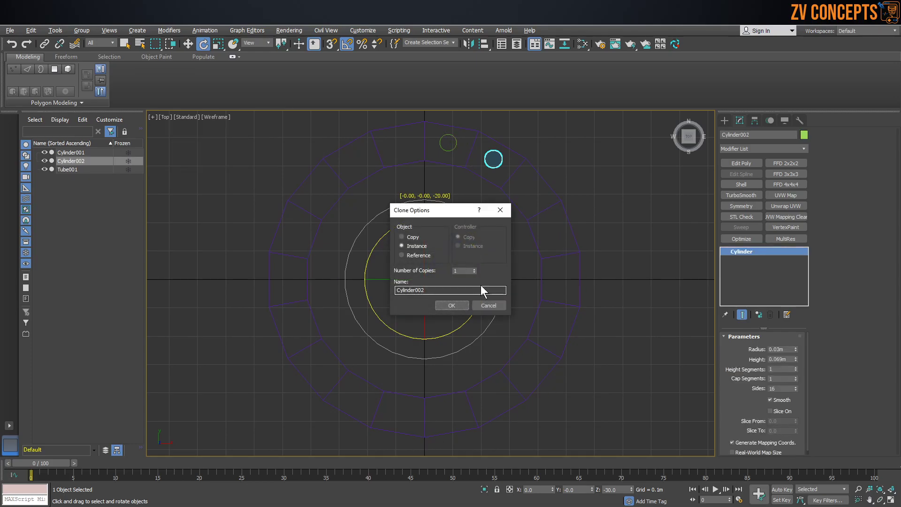
left_click_drag(469, 271, 445, 266)
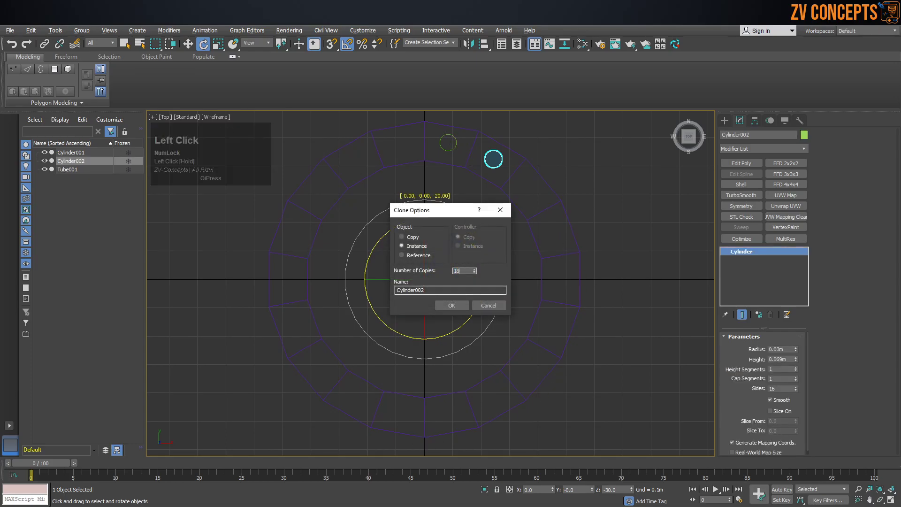
left_click(460, 304)
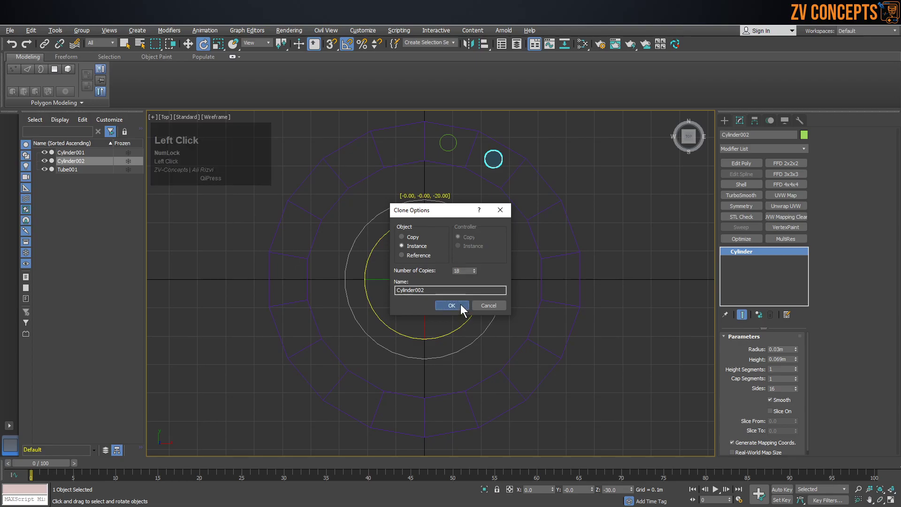
Delete the duplicate cylinder that overlaps the original one just clockwise of the ring's topmost point.
left_click(485, 114)
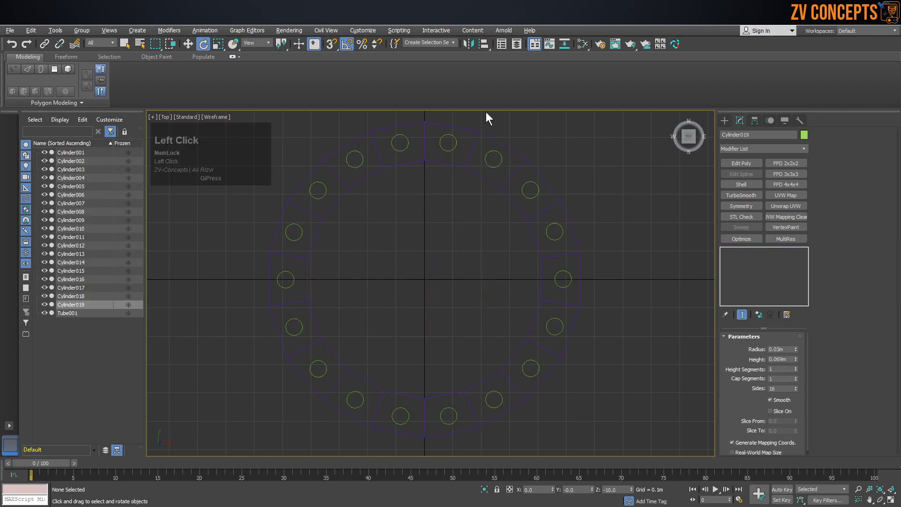
left_click(456, 142)
key("Delete")
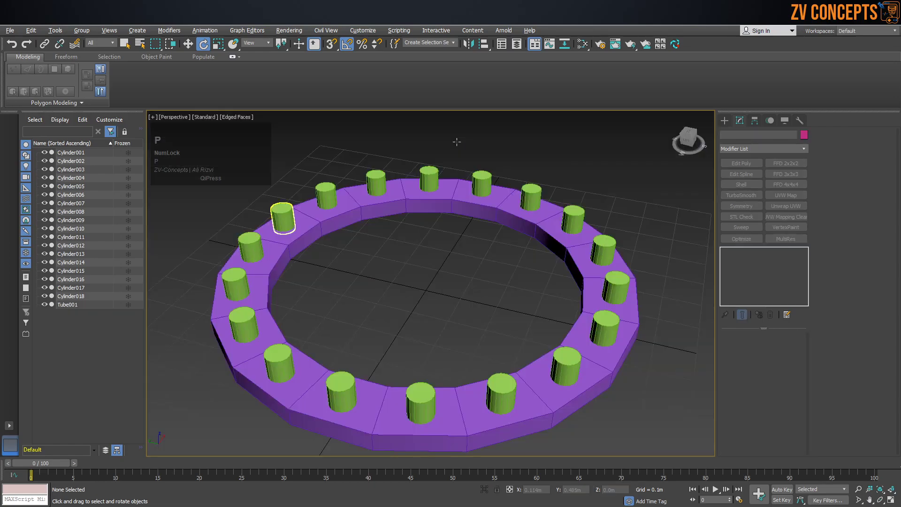
Select one of the instanced cylinders on the ring and set its radius to 0.042 m and height to 0.027 m.
middle_click_drag(461, 157, 452, 154, "alt")
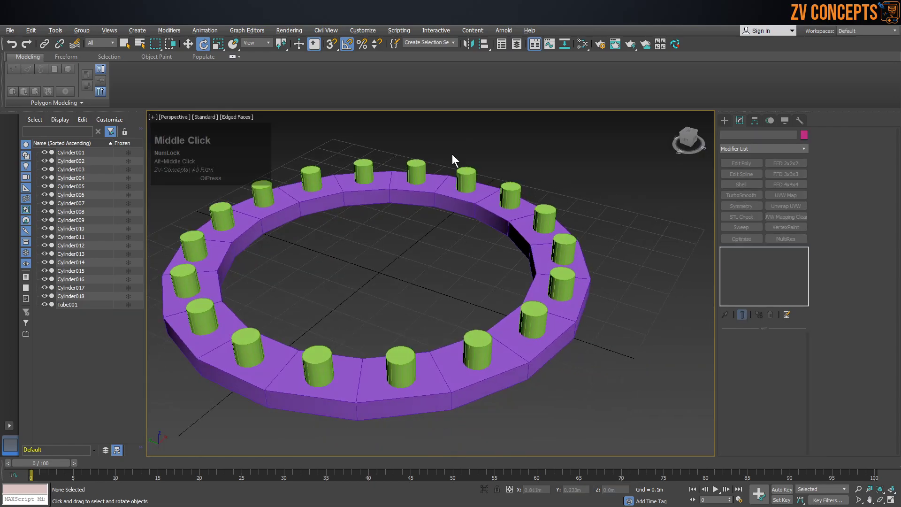
middle_click_drag(365, 177, 476, 177)
left_click(326, 219)
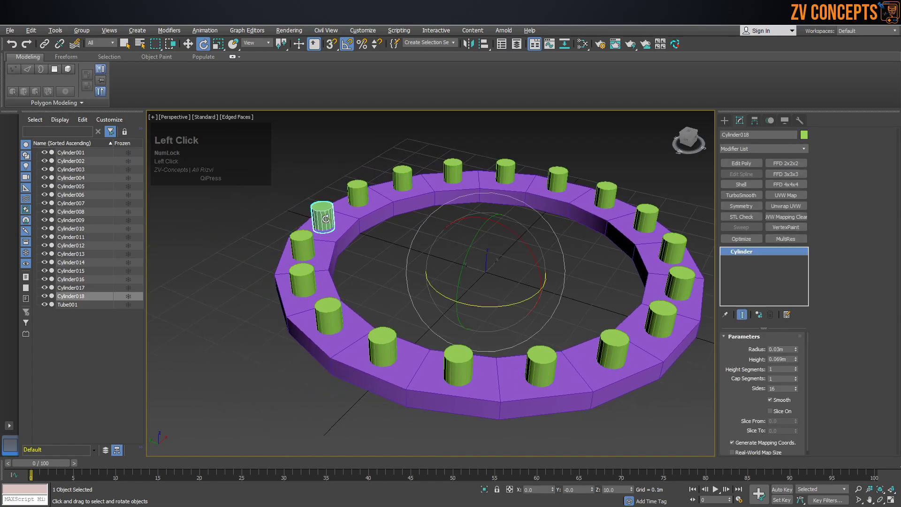
scroll(326, 219, "up", 5)
middle_click_drag(323, 213, 369, 196, "alt")
scroll(332, 194, "down", 5)
scroll(370, 196, "up", 2, "alt")
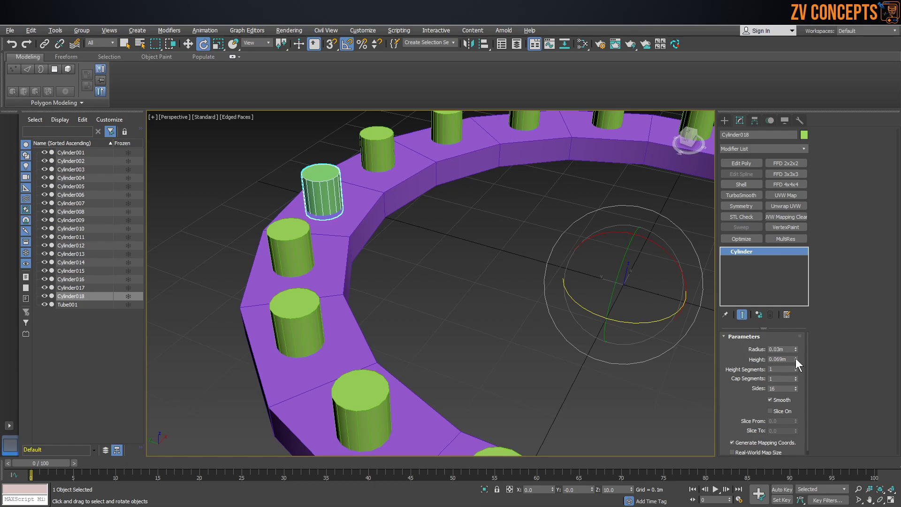
left_click_drag(795, 348, 799, 385)
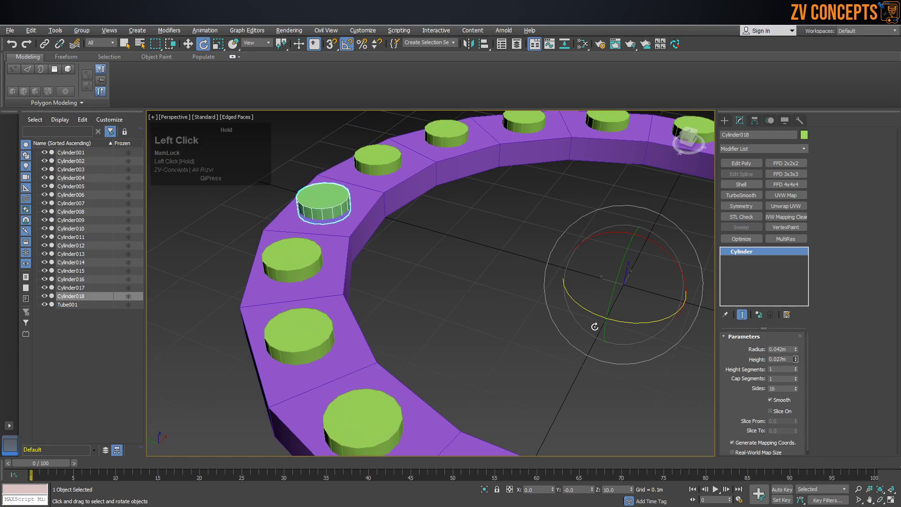
scroll(425, 254, "down", 5)
scroll(426, 253, "up", 2)
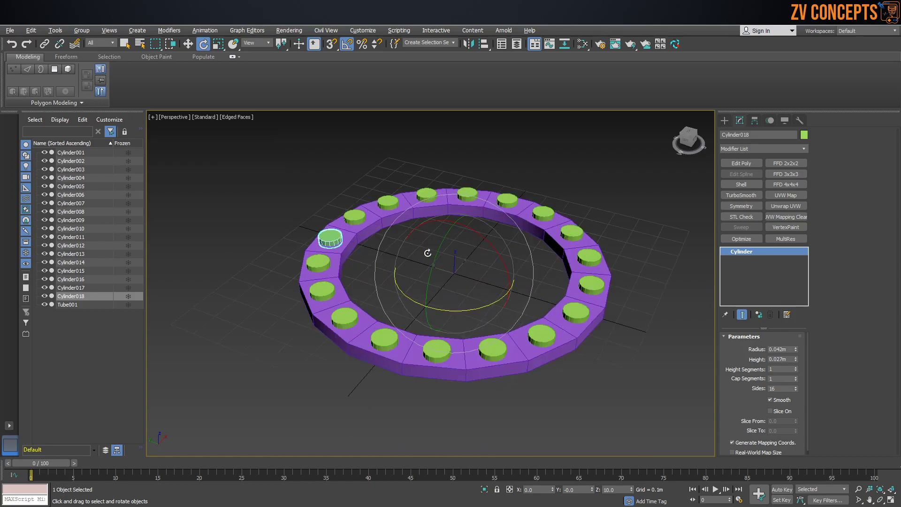
Select the tube with all its cylinders and move them along the positive X axis, away from the grid's centre.
left_click_drag(610, 131, 235, 465)
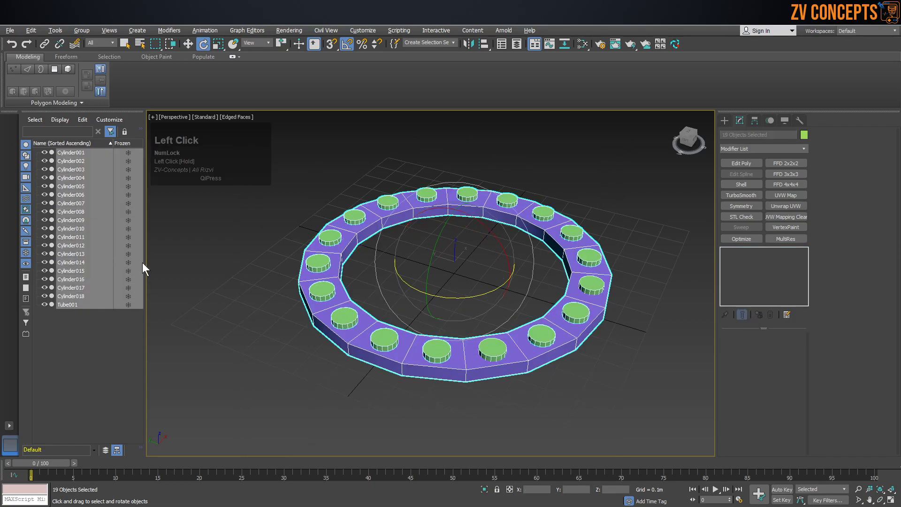
middle_click_drag(544, 215, 554, 173, "alt")
key("w")
left_click_drag(459, 195, 713, 200)
middle_click_drag(464, 208, 386, 244)
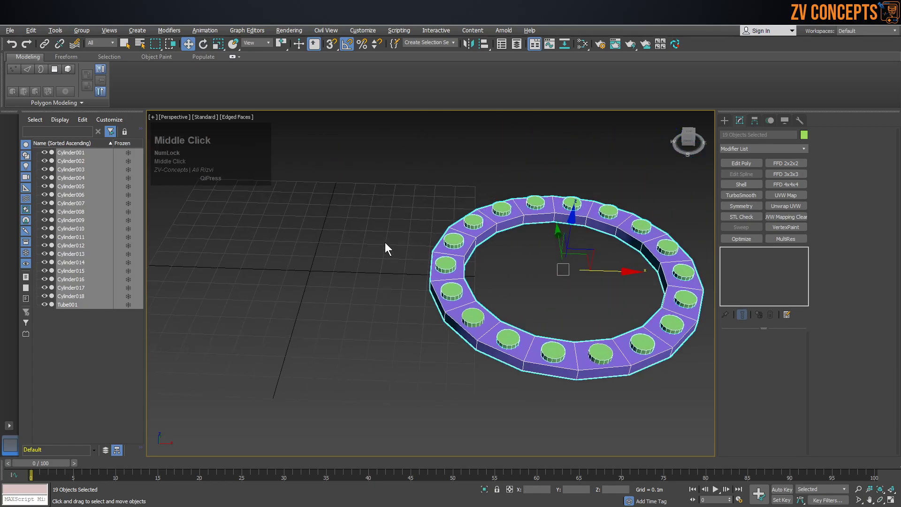
Deselect the ring assembly and bring up the standard primitives for creating a new object.
scroll(386, 244, "up", 3)
left_click(378, 223)
left_click(724, 120)
middle_click_drag(610, 181, 673, 188)
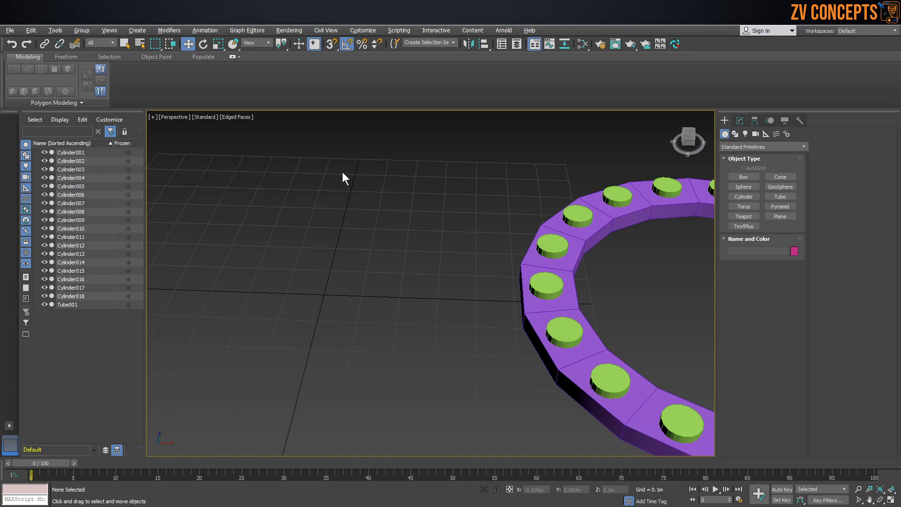
Reselect the tube with all its cylinders and move them back along the X axis towards the grid's centre.
scroll(341, 175, "down", 5)
middle_click_drag(549, 244, 527, 242)
left_click_drag(618, 151, 385, 289)
left_click_drag(516, 222, 381, 224)
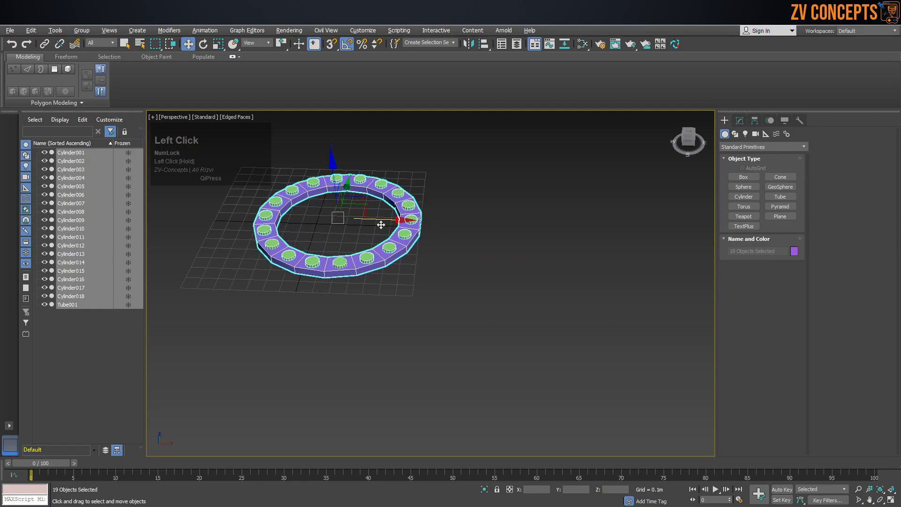